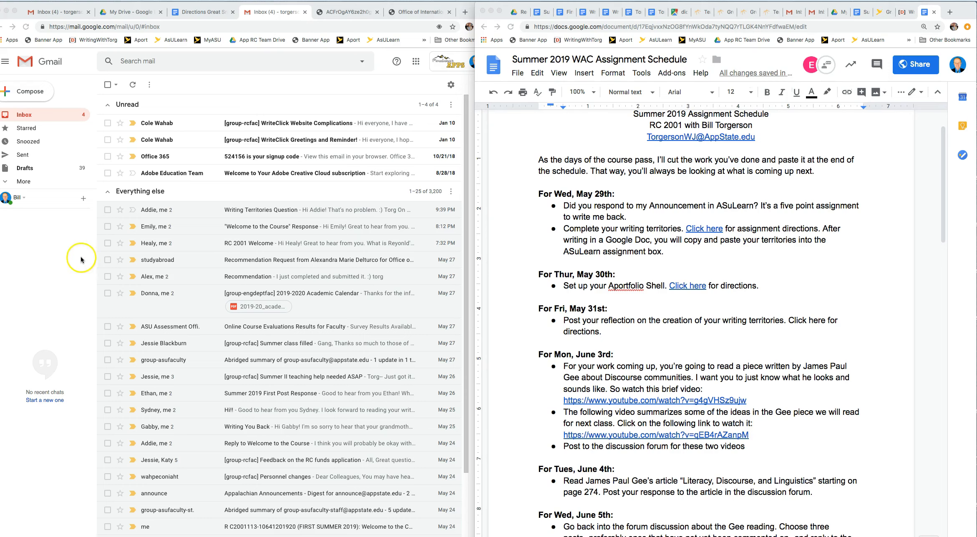
Open thetorg.com in a new tab and follow its App State class link to the Writing With Torg website.
{"action": "left_click", "coordinate": [951, 12]}
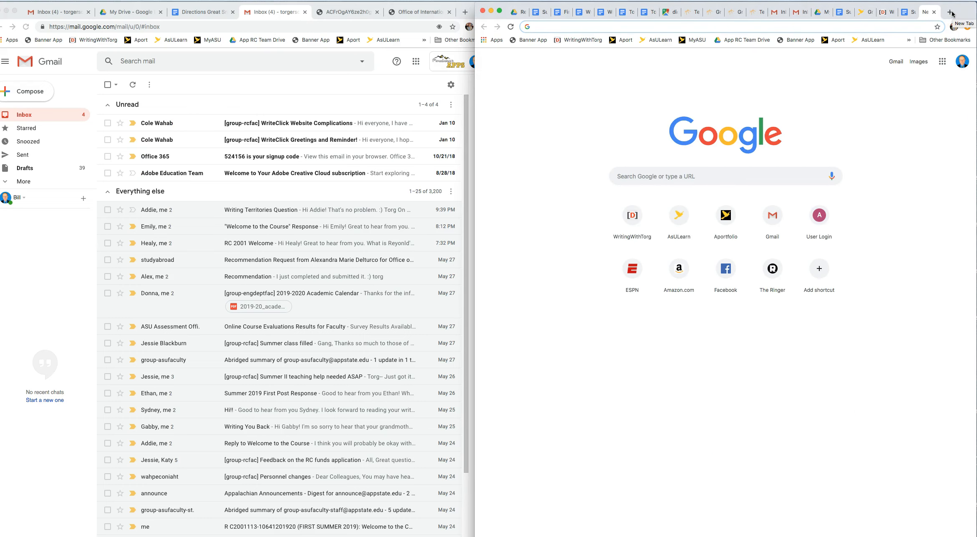
{"action": "type", "text": "thetorg.com"}
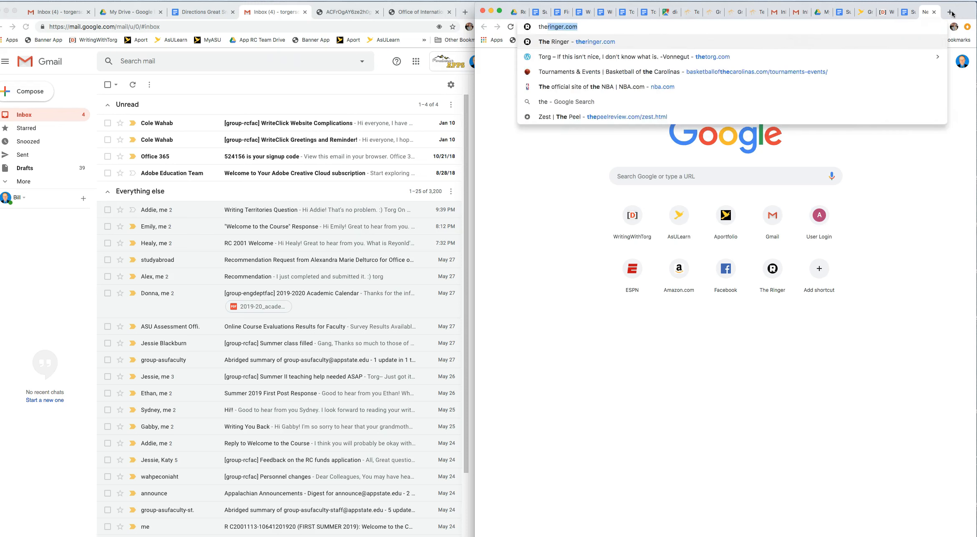
{"action": "key", "text": "Return"}
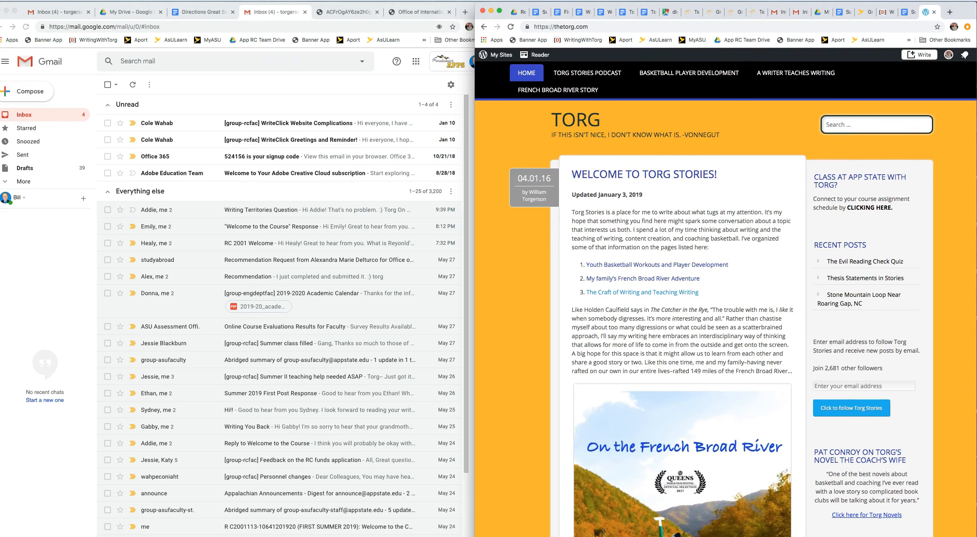
{"action": "left_click", "coordinate": [870, 208]}
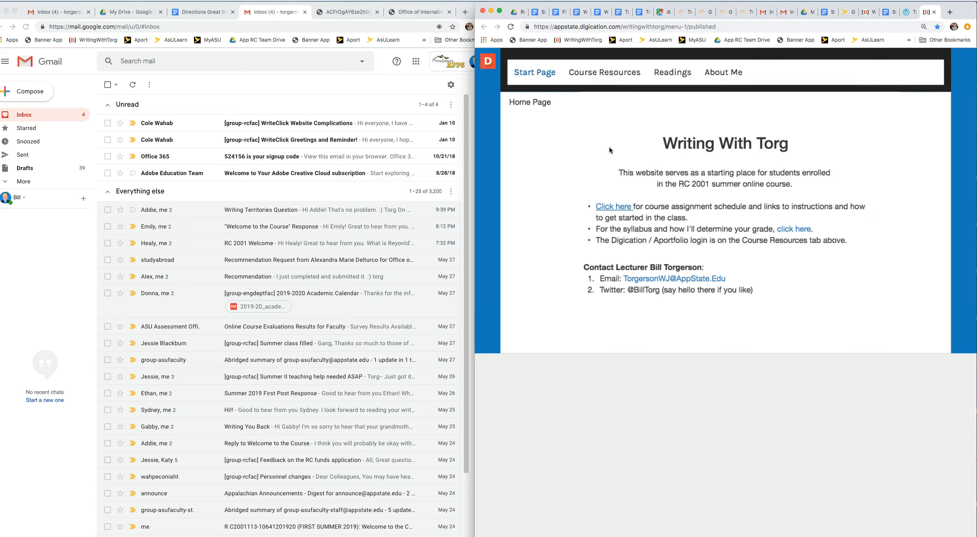
Follow the Aportfolio and Digication login link in the Course Resources and log in to Aportfolio.
{"action": "left_click", "coordinate": [615, 77]}
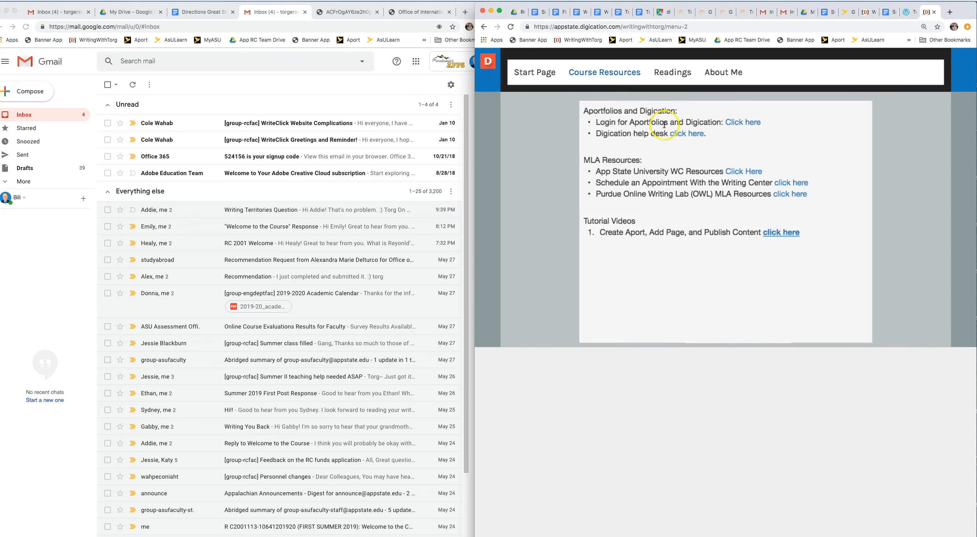
{"action": "left_click", "coordinate": [743, 123]}
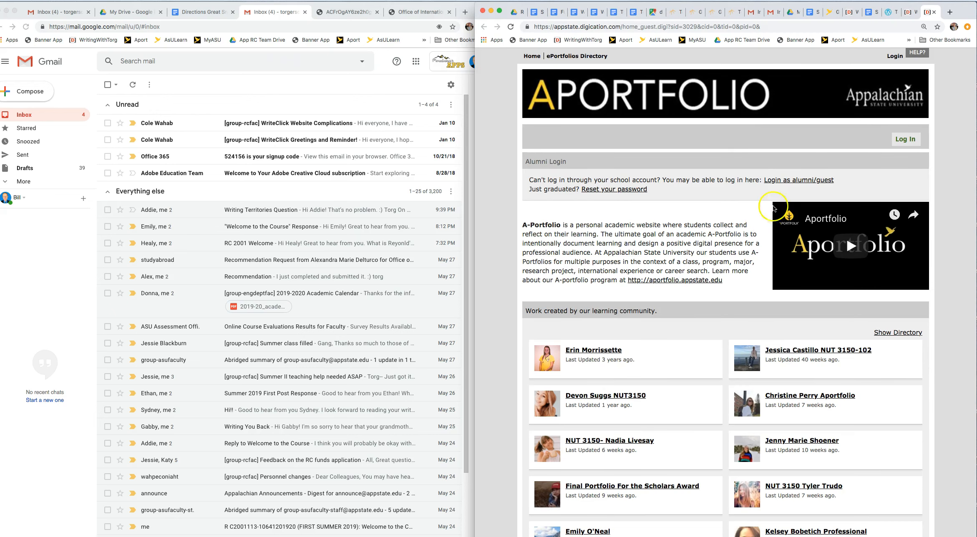
{"action": "left_click", "coordinate": [903, 141]}
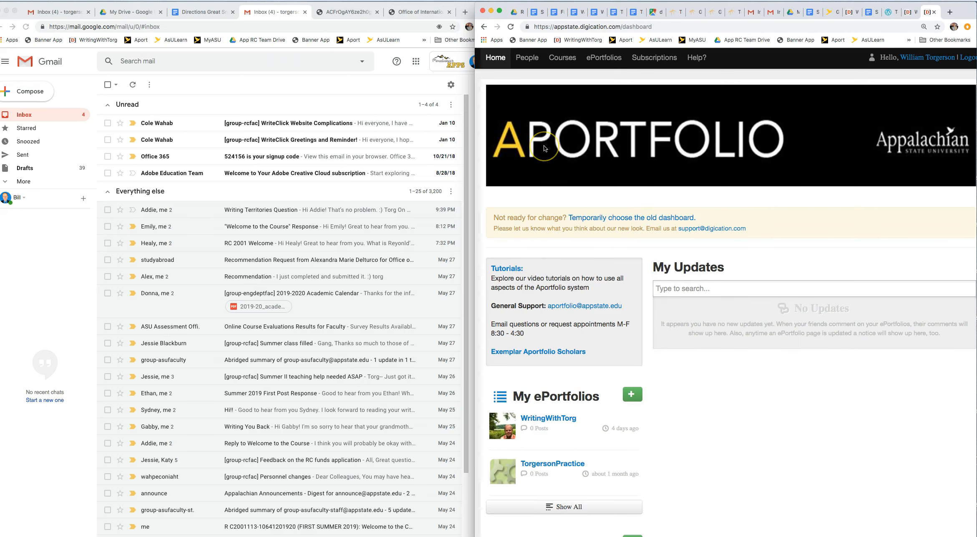
Go to the ePortfolios directory and start creating a new ePortfolio.
{"action": "scroll", "coordinate": [544, 149], "scroll_direction": "down", "scroll_amount": 3}
{"action": "scroll", "coordinate": [544, 146], "scroll_direction": "down", "scroll_amount": 5}
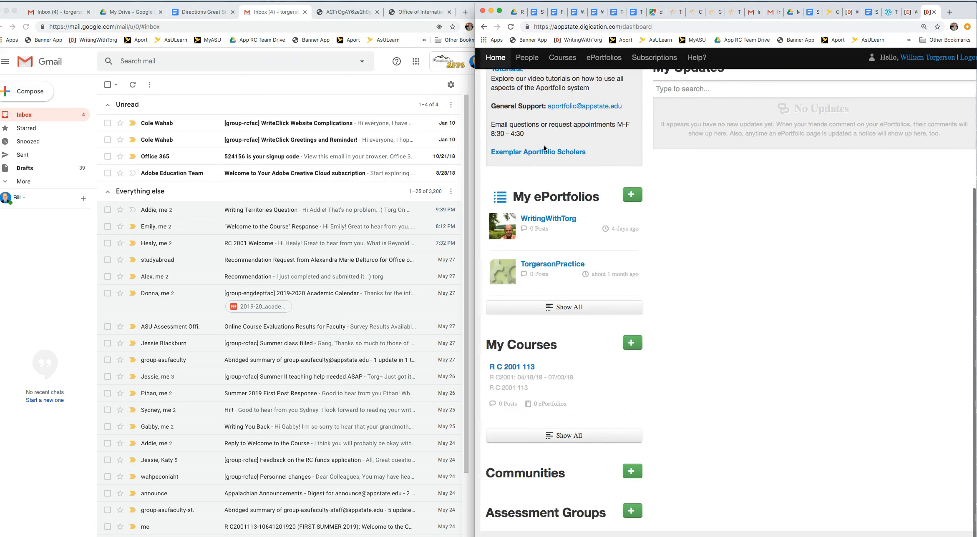
{"action": "scroll", "coordinate": [543, 145], "scroll_direction": "up", "scroll_amount": 10}
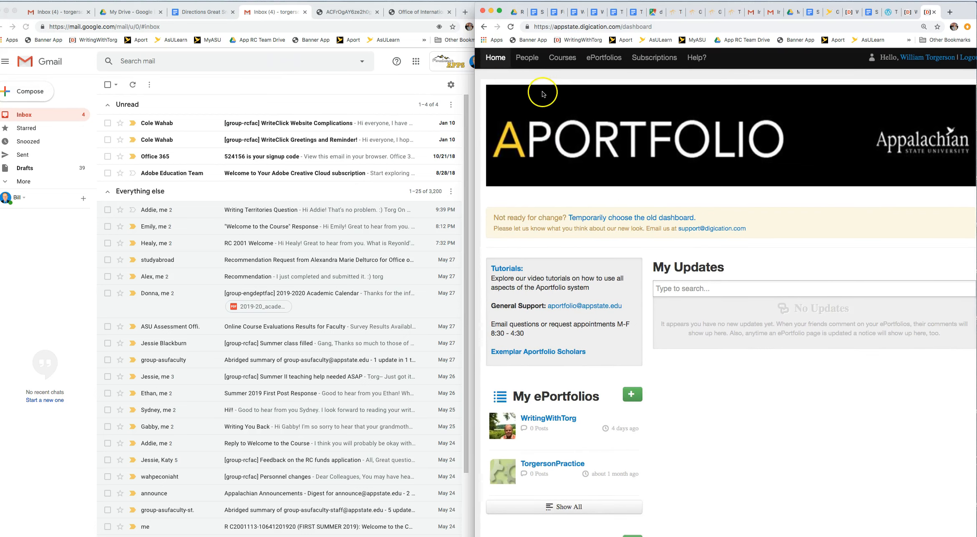
{"action": "left_click", "coordinate": [601, 63]}
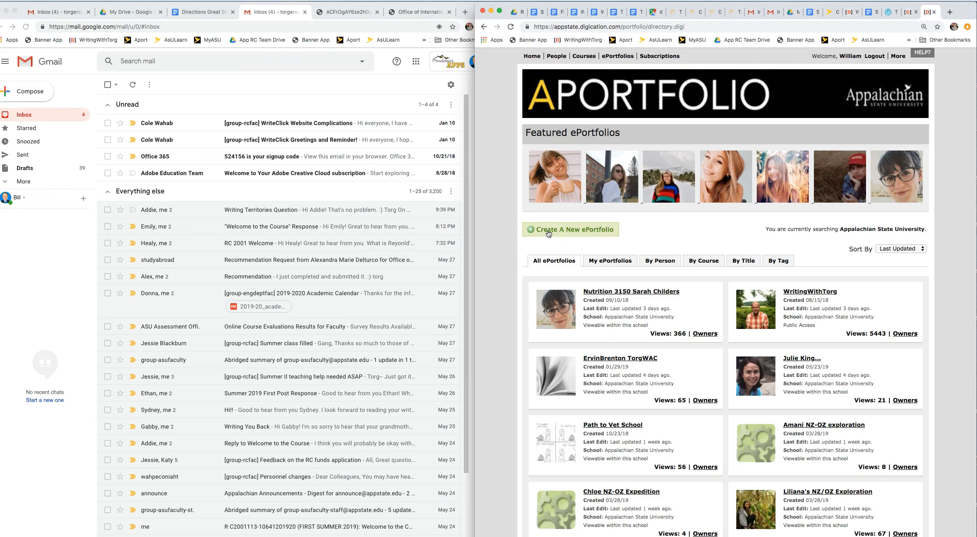
{"action": "left_click", "coordinate": [548, 233]}
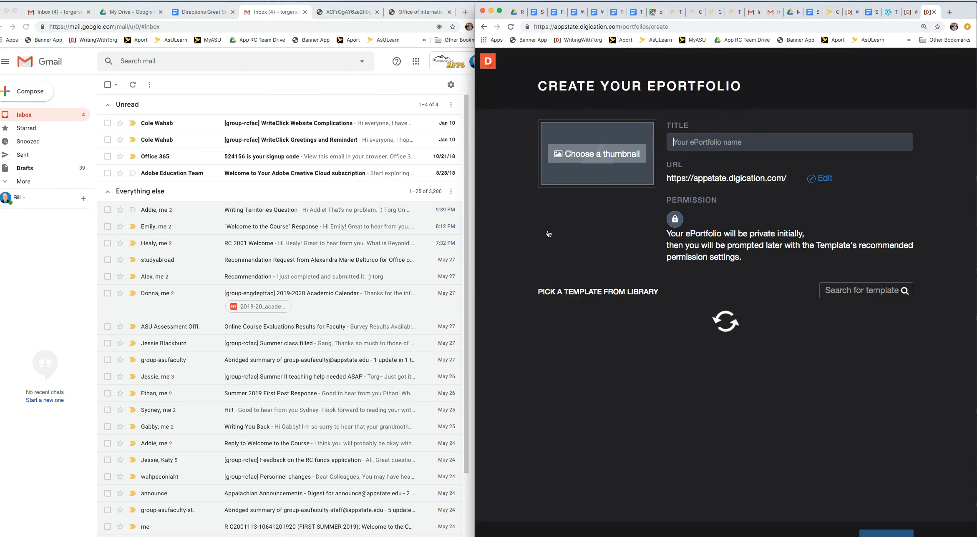
Title the new ePortfolio "Your Last Name Summer 2019 Torg".
{"action": "left_click", "coordinate": [694, 144]}
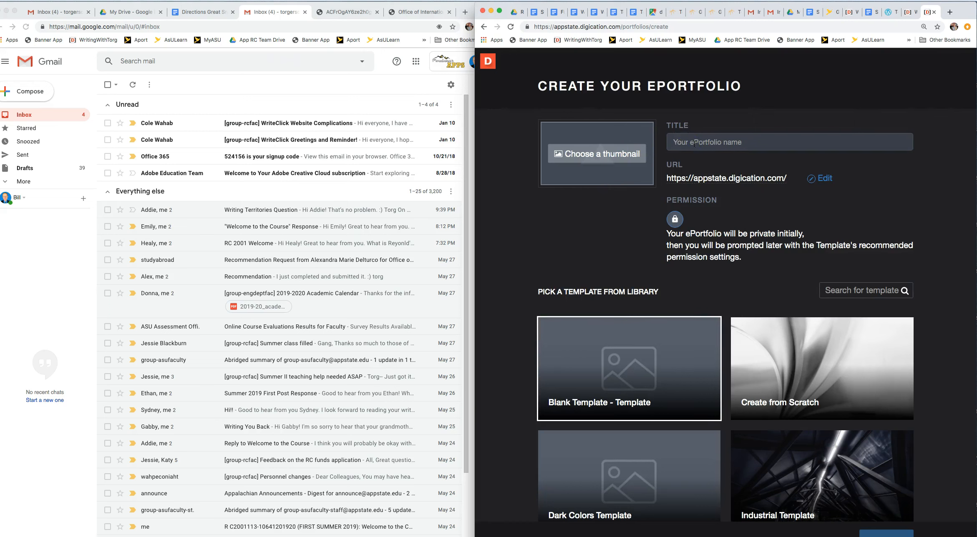
{"action": "type", "text": "Your Las"}
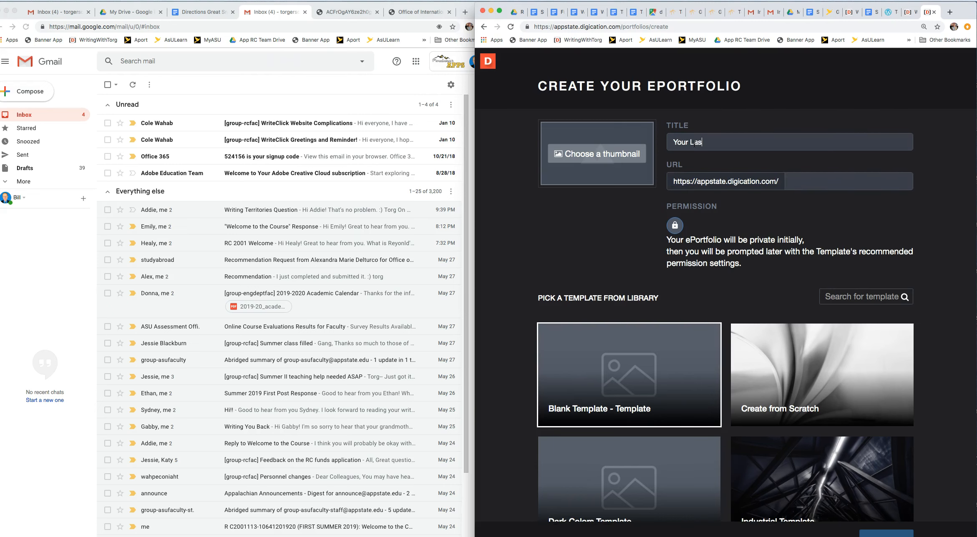
{"action": "type", "text": "t Name"}
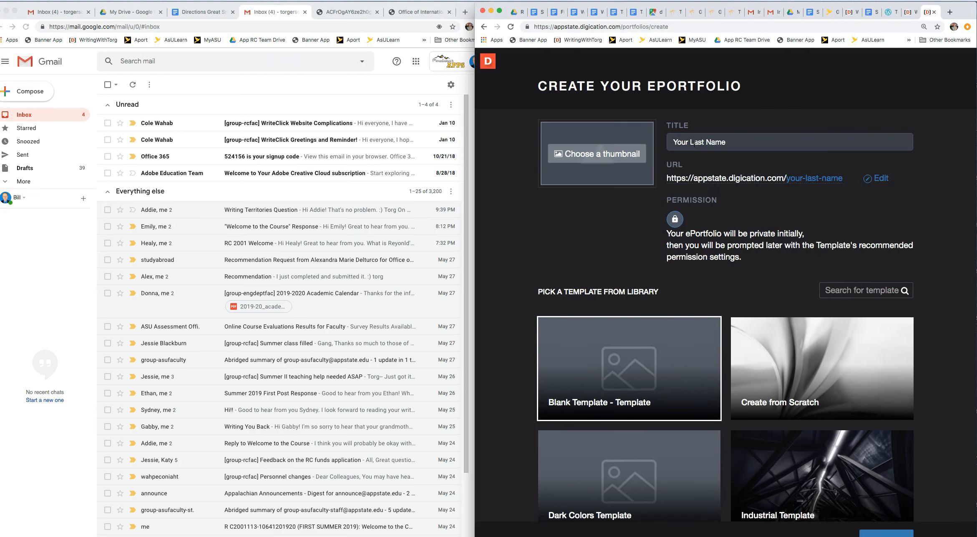
{"action": "type", "text": " Summer 2019 Torg"}
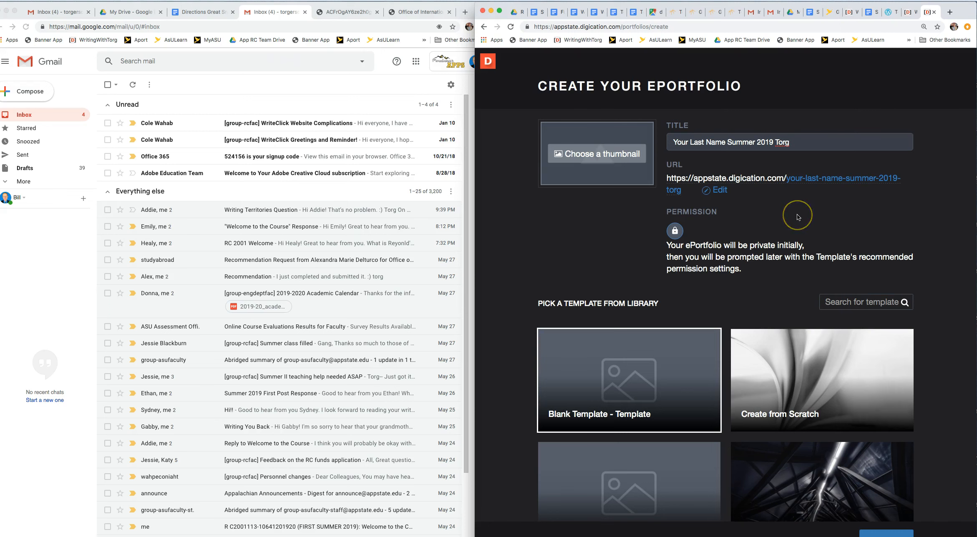
Choose the Create from Scratch template from the library and create the ePortfolio.
{"action": "scroll", "coordinate": [798, 217], "scroll_direction": "down", "scroll_amount": 3}
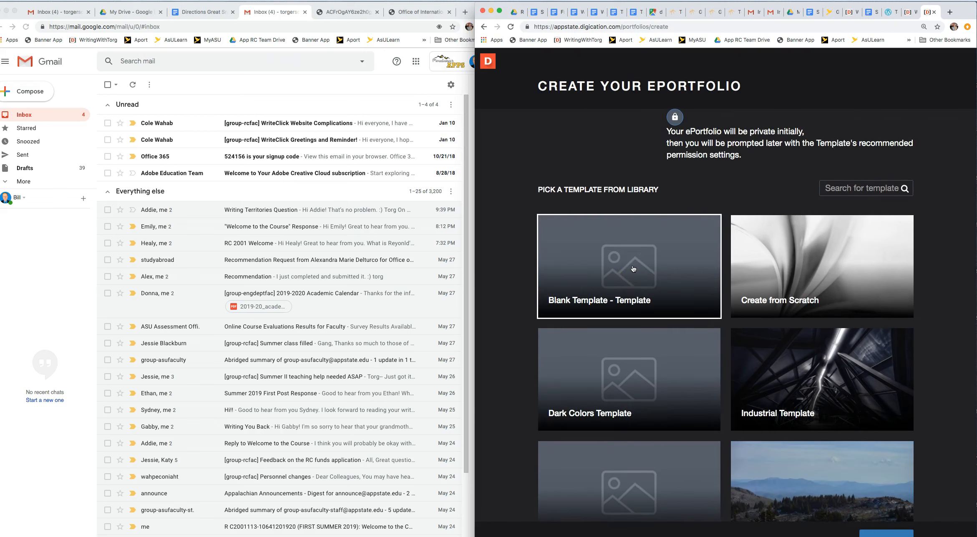
{"action": "left_click", "coordinate": [628, 266]}
{"action": "scroll", "coordinate": [617, 266], "scroll_direction": "down", "scroll_amount": 2}
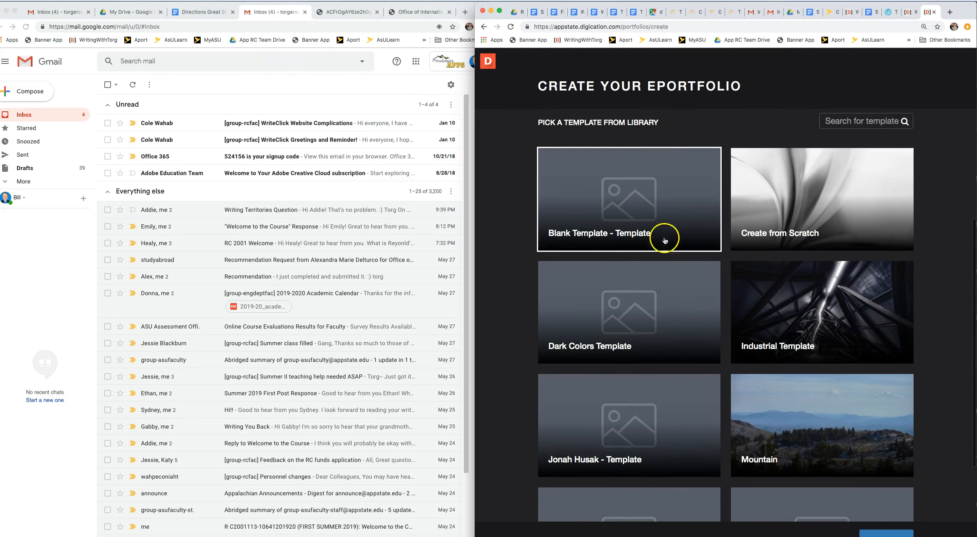
{"action": "left_click", "coordinate": [766, 211]}
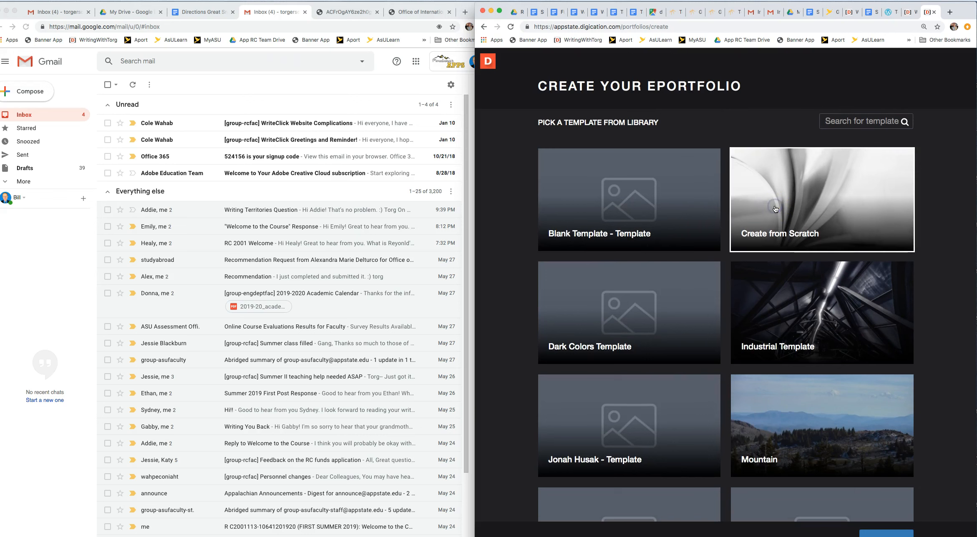
{"action": "left_click", "coordinate": [767, 289]}
{"action": "scroll", "coordinate": [766, 290], "scroll_direction": "down", "scroll_amount": 6}
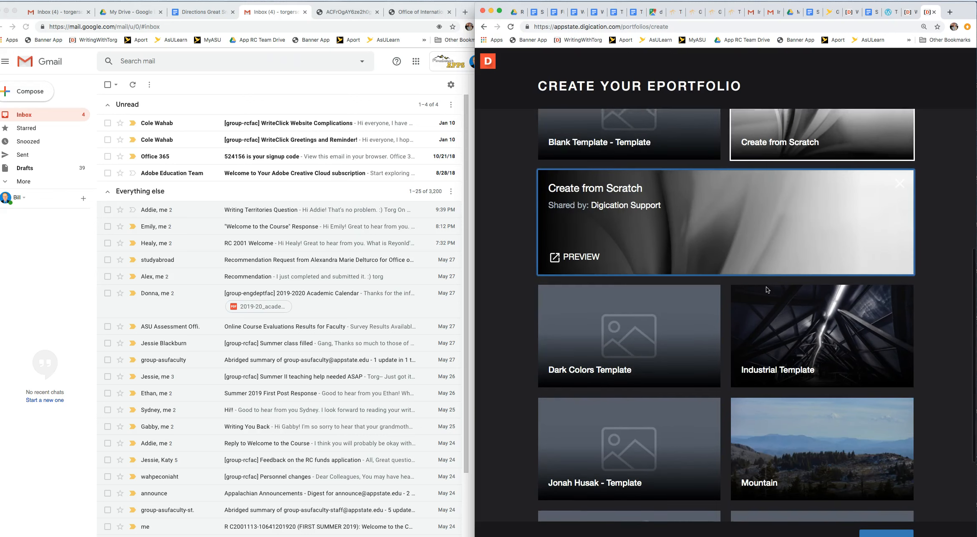
{"action": "left_click", "coordinate": [645, 326]}
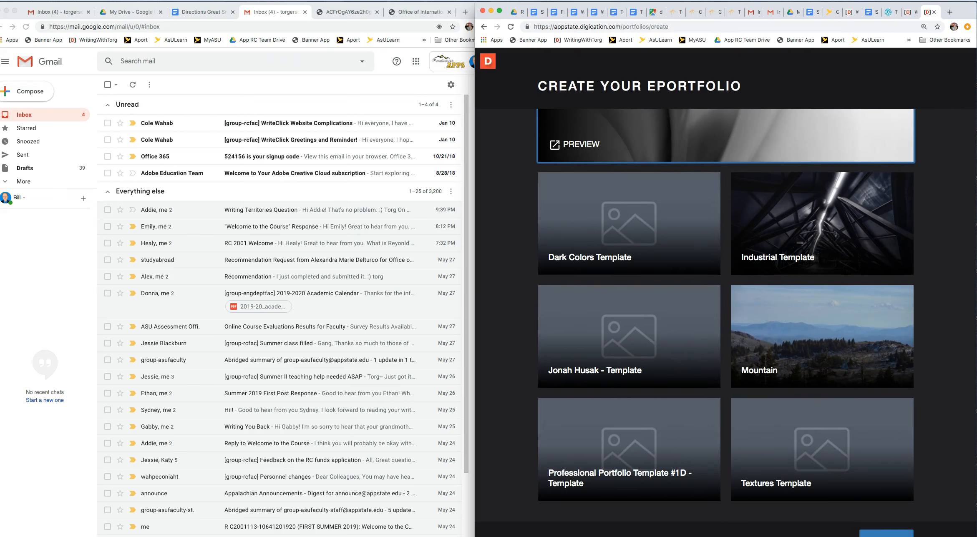
{"action": "scroll", "coordinate": [921, 516], "scroll_direction": "down", "scroll_amount": 1}
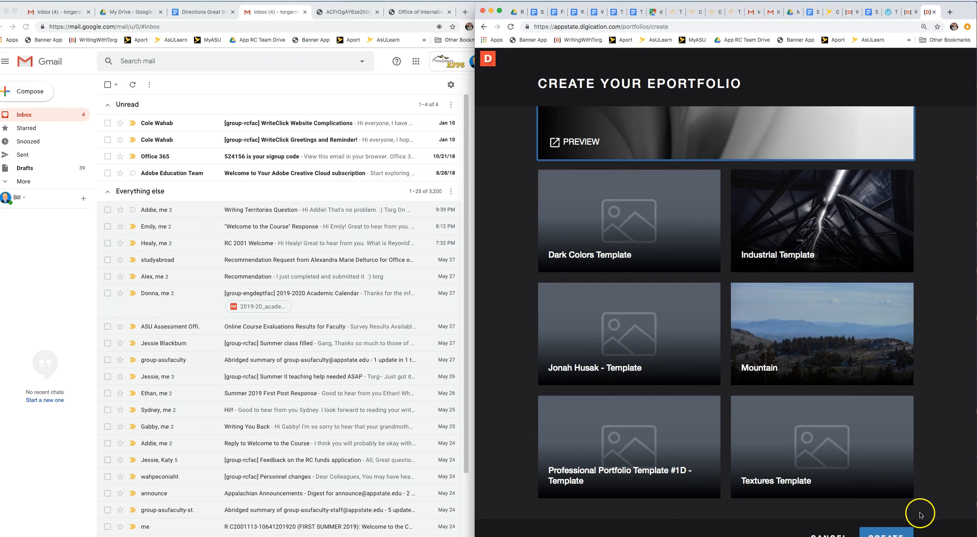
{"action": "left_click", "coordinate": [900, 534]}
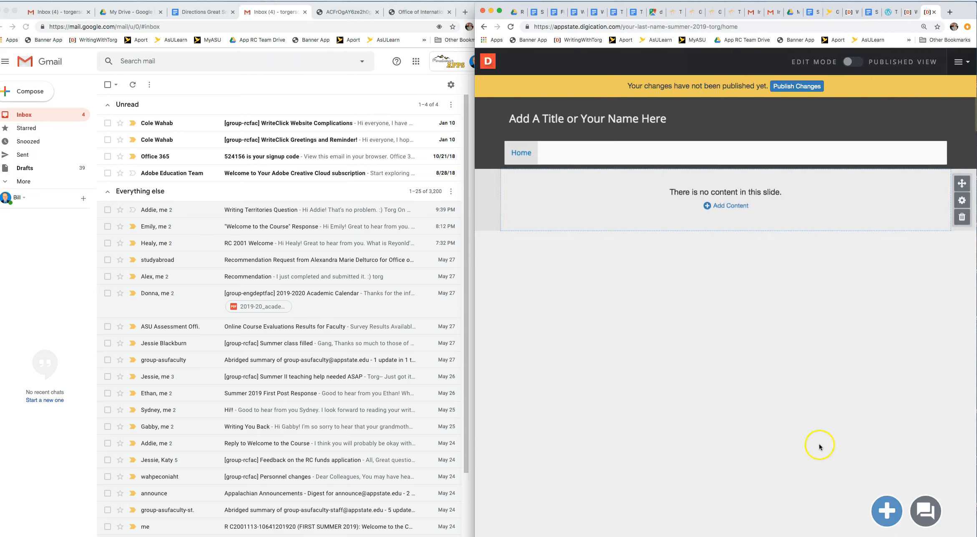
Set the ePortfolio's permission to Private within Appalachian State University and save the settings.
{"action": "left_click", "coordinate": [961, 62]}
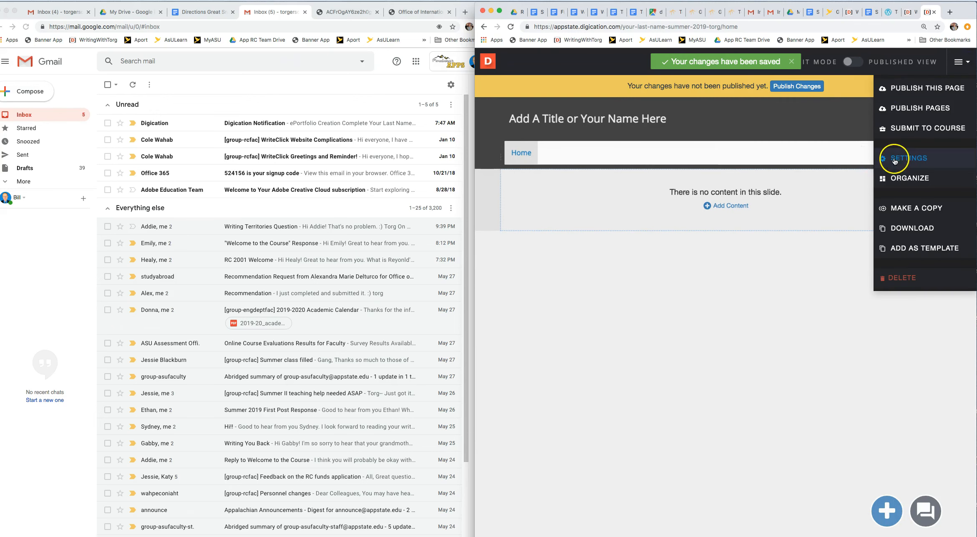
{"action": "left_click", "coordinate": [903, 158]}
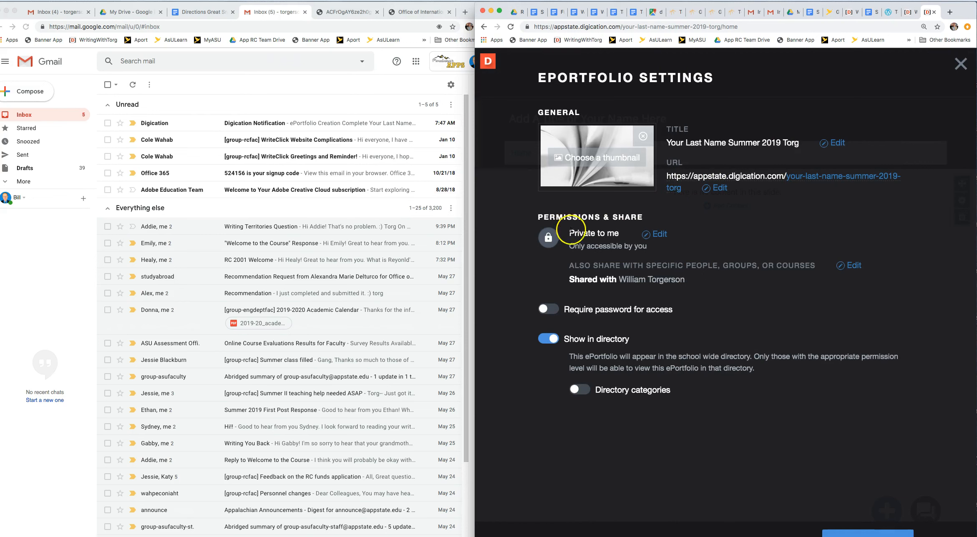
{"action": "left_click", "coordinate": [659, 235]}
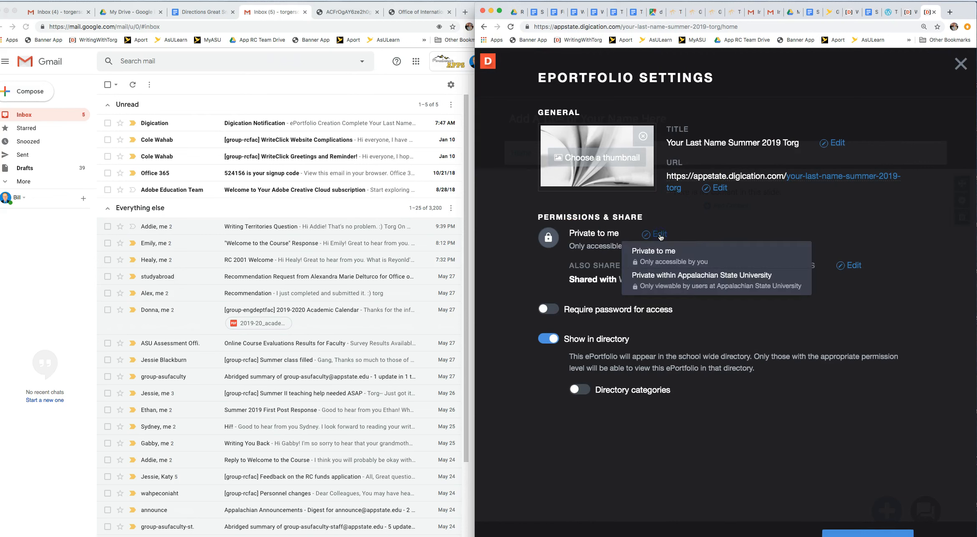
{"action": "left_click", "coordinate": [691, 283]}
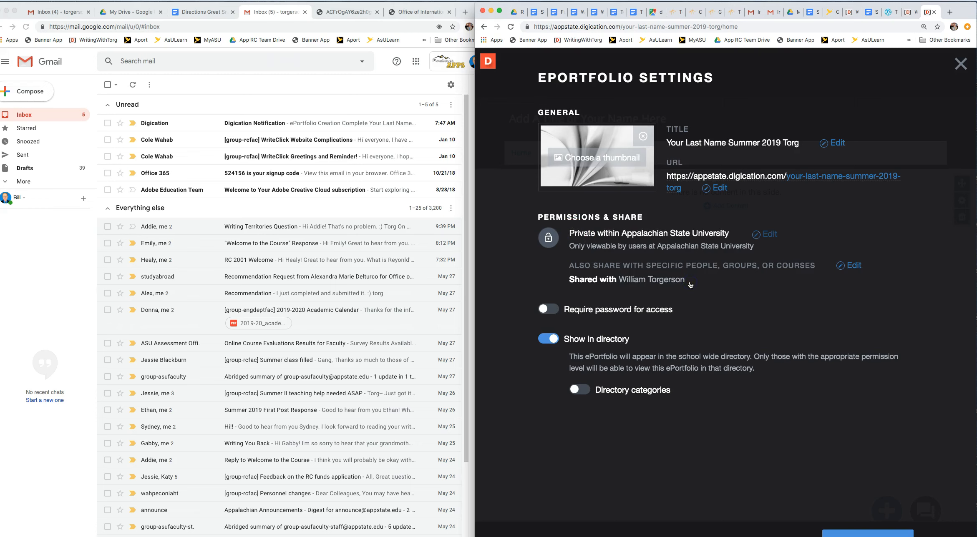
{"action": "left_click", "coordinate": [760, 273]}
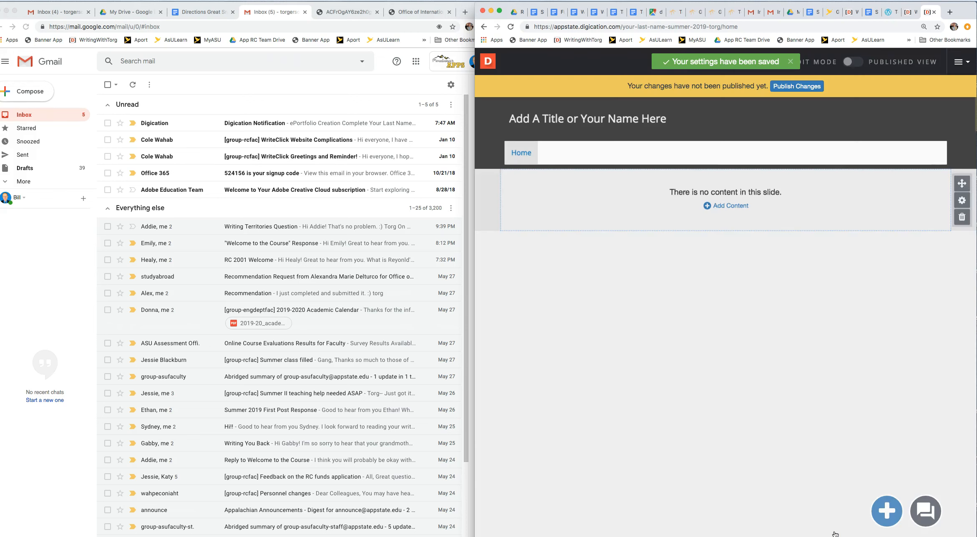
{"action": "left_click", "coordinate": [729, 320]}
{"action": "left_click", "coordinate": [521, 154]}
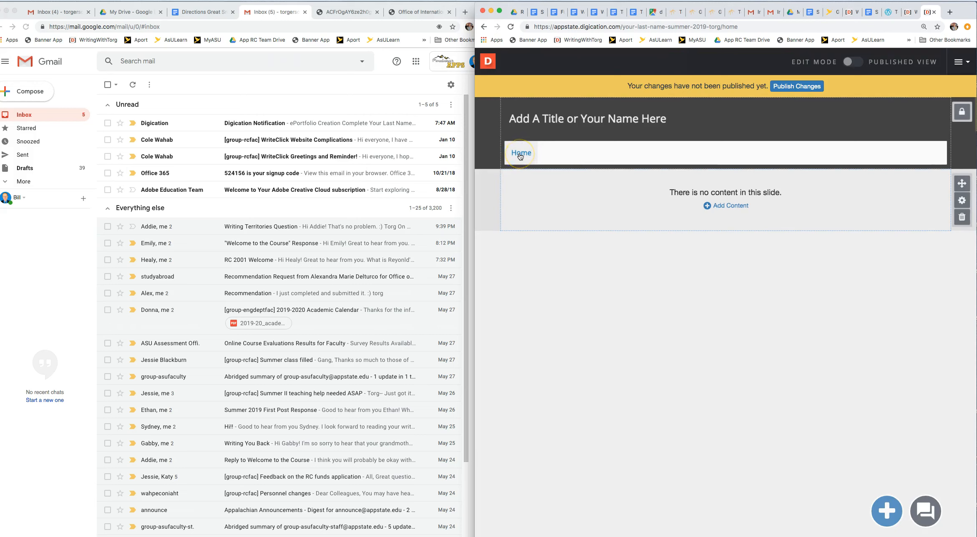
{"action": "left_click", "coordinate": [520, 160]}
{"action": "left_click", "coordinate": [540, 153]}
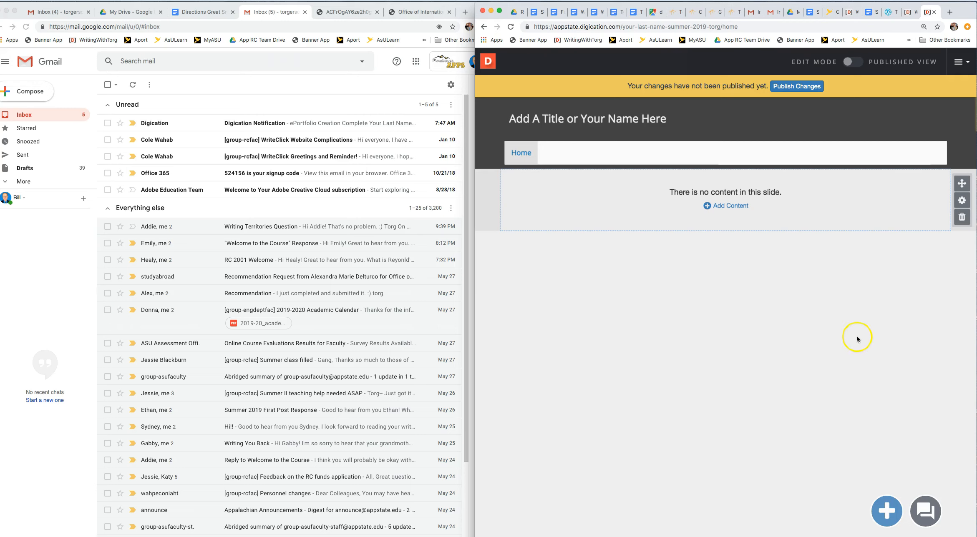
Unlock the header slide of the new ePortfolio for editing.
{"action": "mouse_move", "coordinate": [958, 112]}
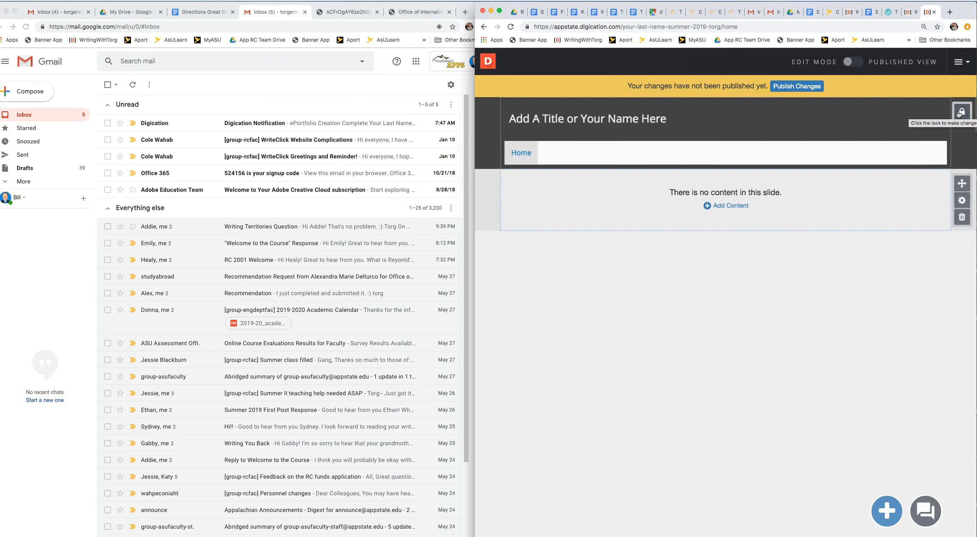
{"action": "left_click", "coordinate": [959, 112]}
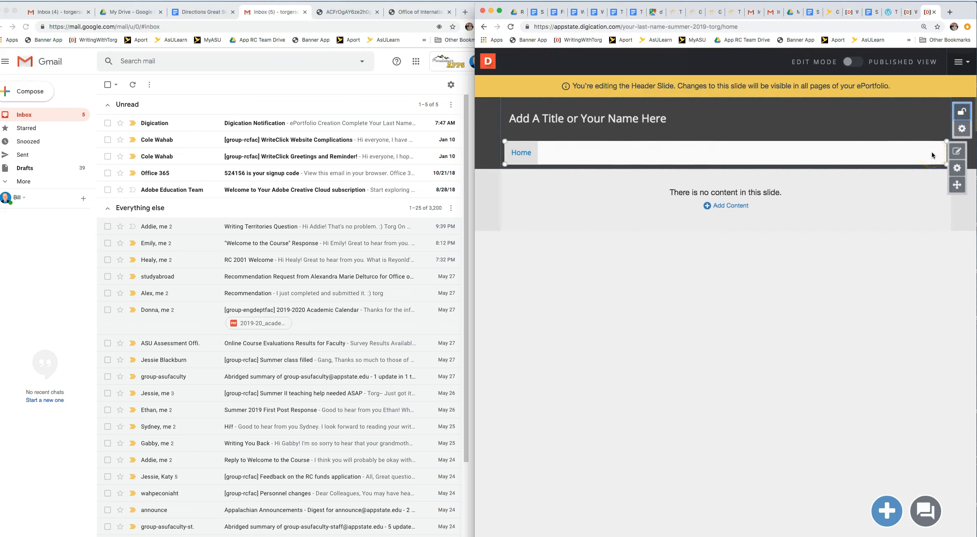
{"action": "left_click", "coordinate": [953, 152]}
{"action": "mouse_move", "coordinate": [950, 152]}
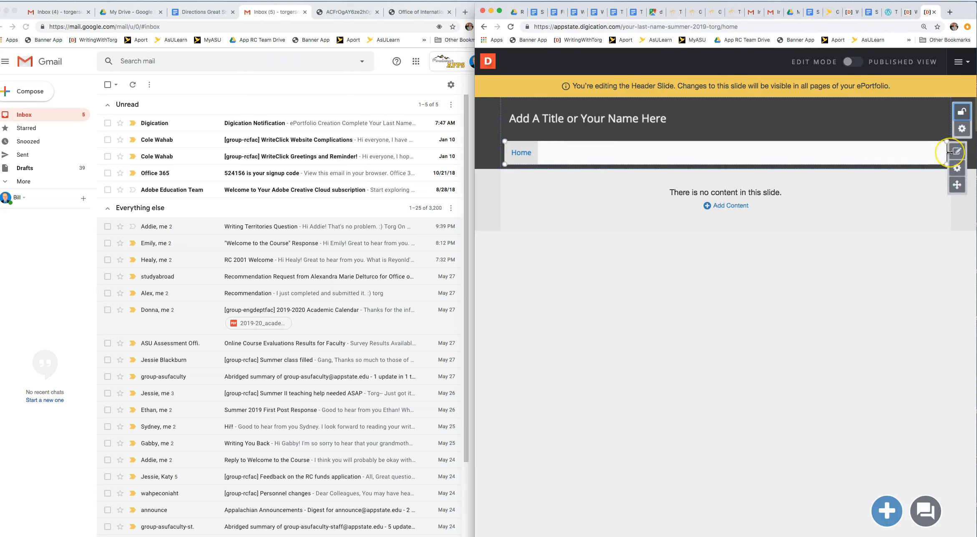
Widen the browser window over the inbox and open the header's navigation menu for page editing.
{"action": "left_click_drag", "start_coordinate": [470, 131], "coordinate": [251, 119]}
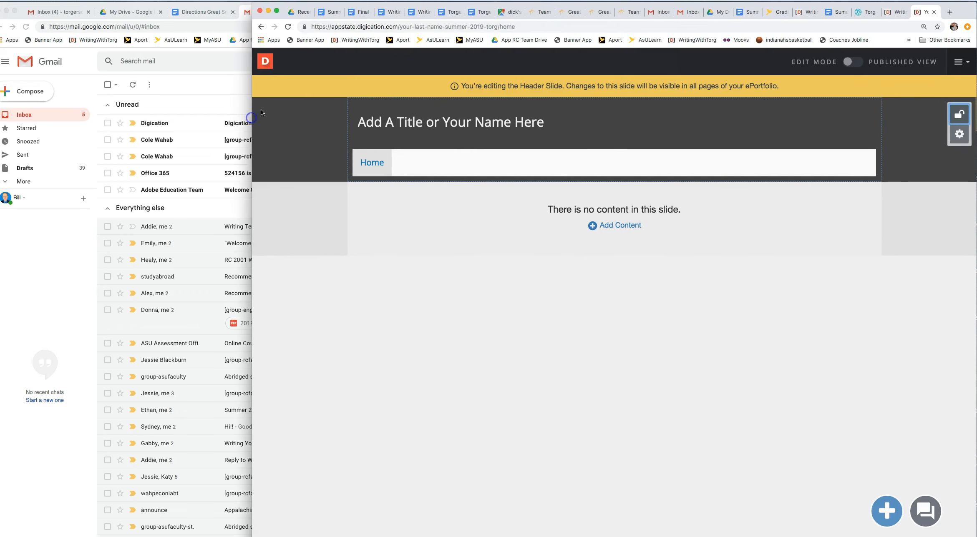
{"action": "mouse_move", "coordinate": [864, 159]}
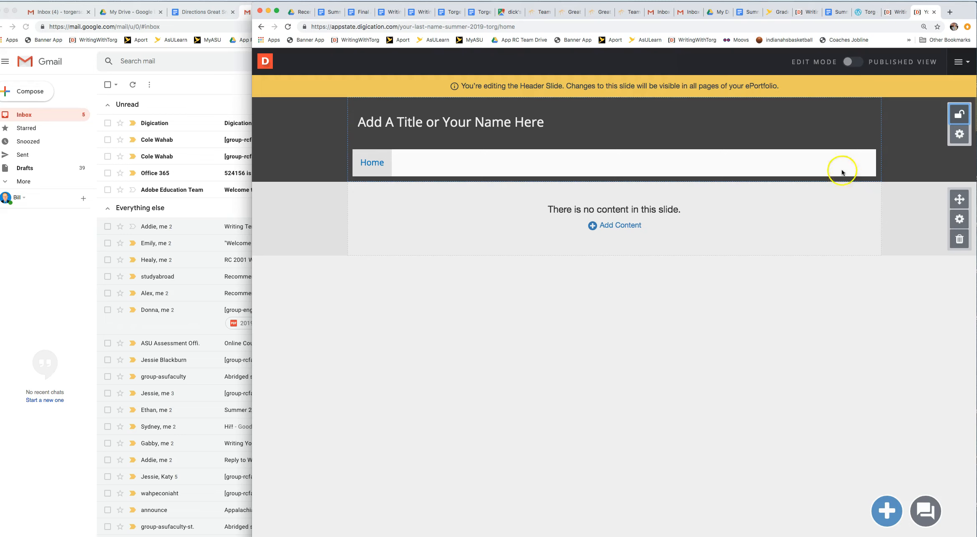
{"action": "left_click", "coordinate": [890, 160]}
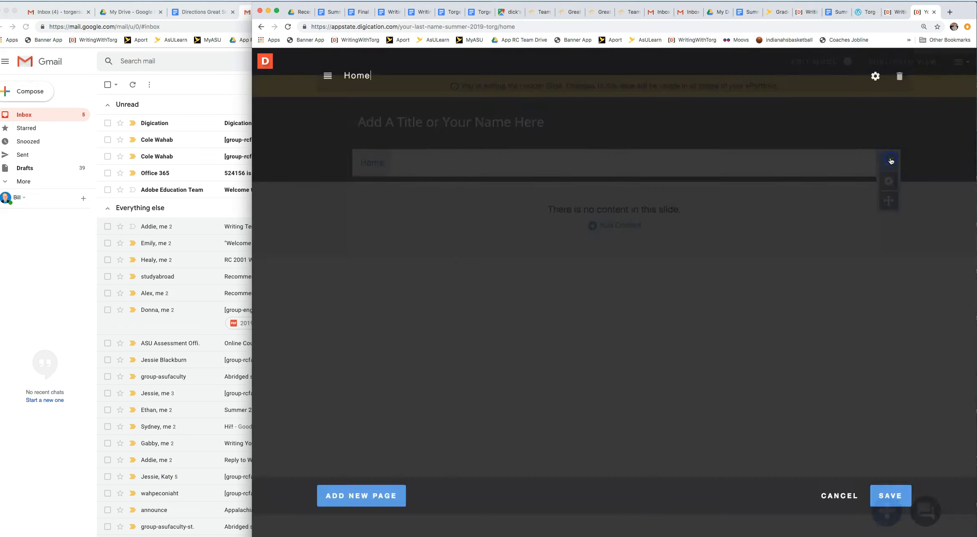
Rename the Home page as Reflective Letter in the page settings.
{"action": "key", "text": "BackSpace"}
{"action": "key", "text": "BackSpace"}
{"action": "key", "text": "BackSpace"}
{"action": "key", "text": "BackSpace"}
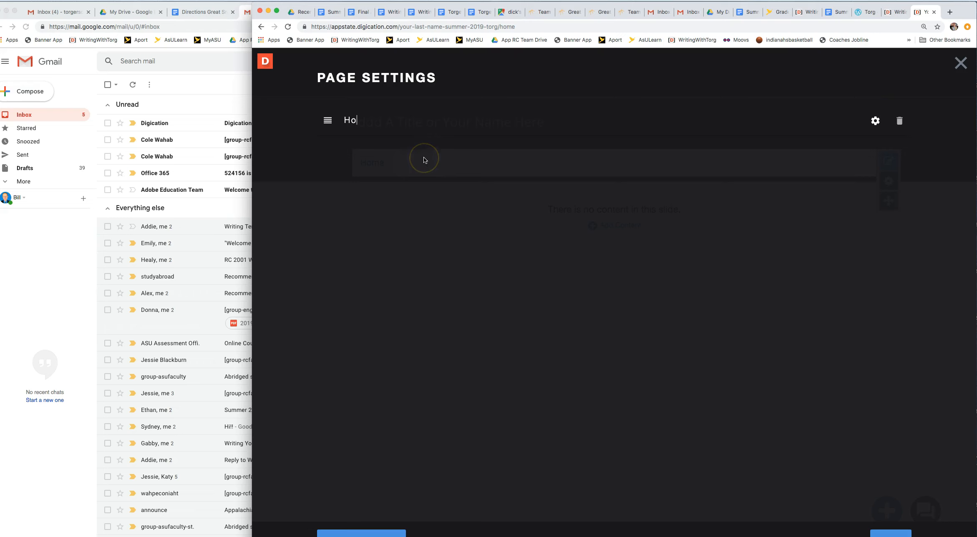
{"action": "type", "text": "Reflective Letter"}
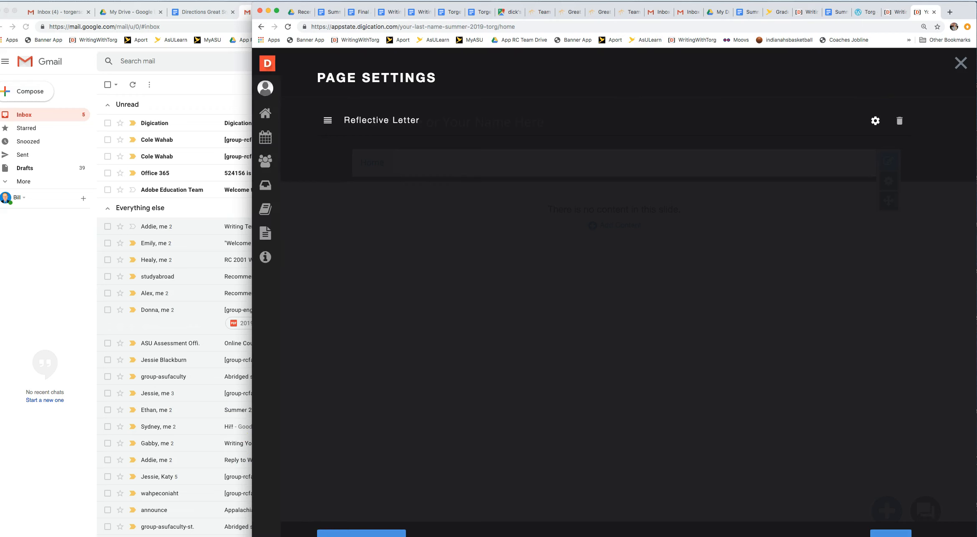
Shrink the browser window, add a new page named Writing Territories Reflection and open that page.
{"action": "left_click_drag", "start_coordinate": [253, 536], "coordinate": [277, 522]}
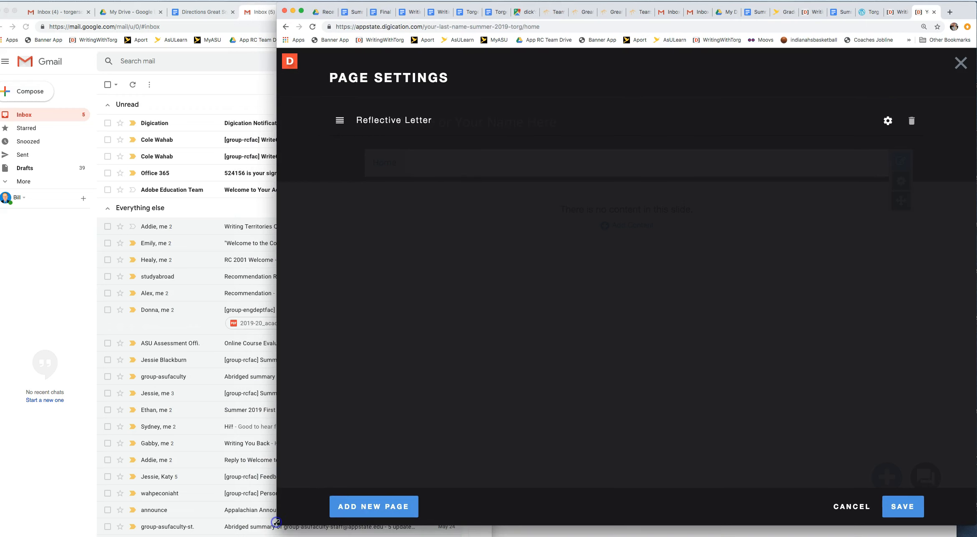
{"action": "left_click", "coordinate": [351, 512]}
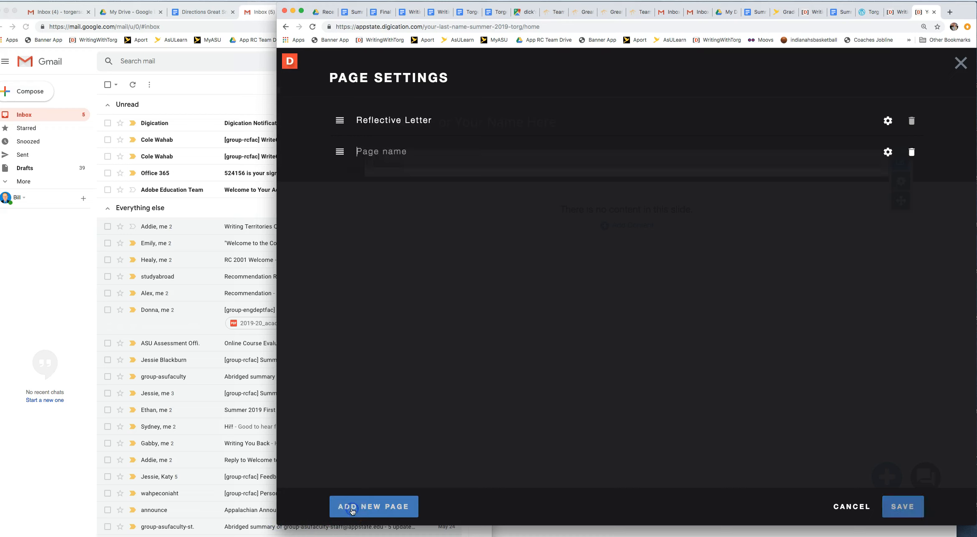
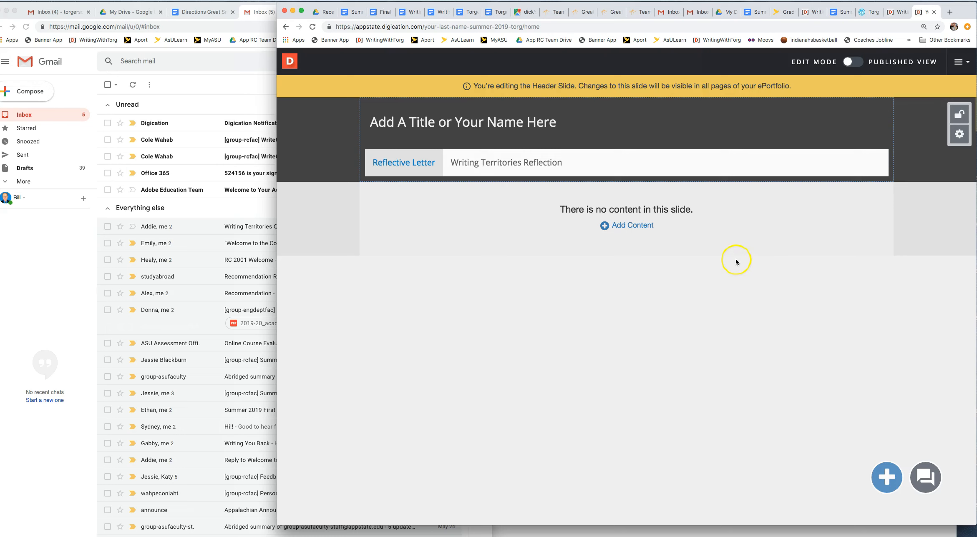
{"action": "left_click", "coordinate": [442, 167]}
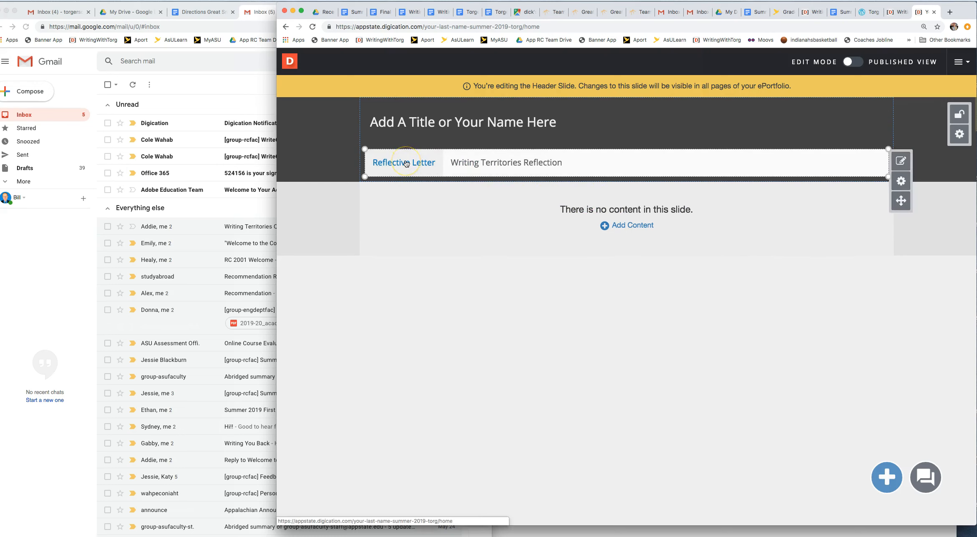
{"action": "left_click", "coordinate": [482, 162]}
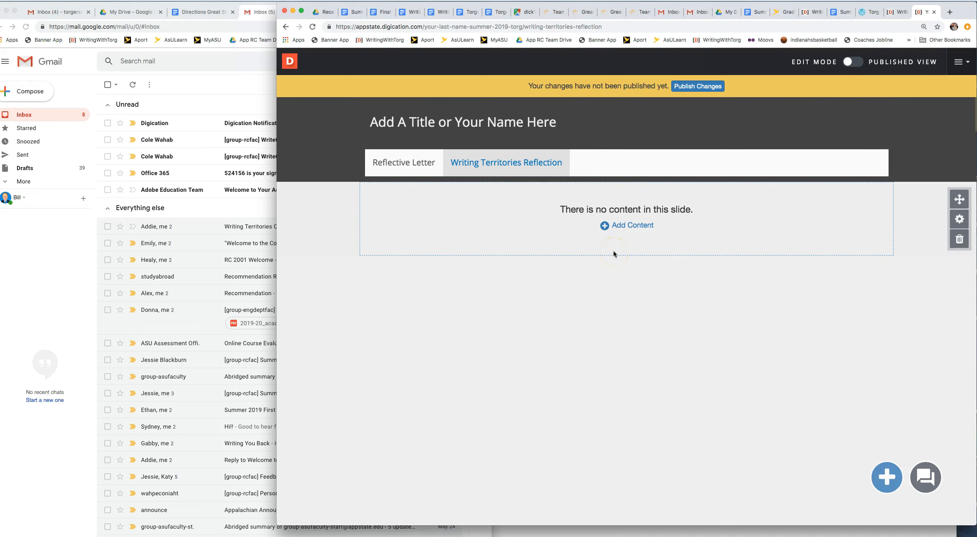
Add a Rich Text module to the empty slide of the Writing Territories Reflection page and start editing it.
{"action": "left_click", "coordinate": [624, 228]}
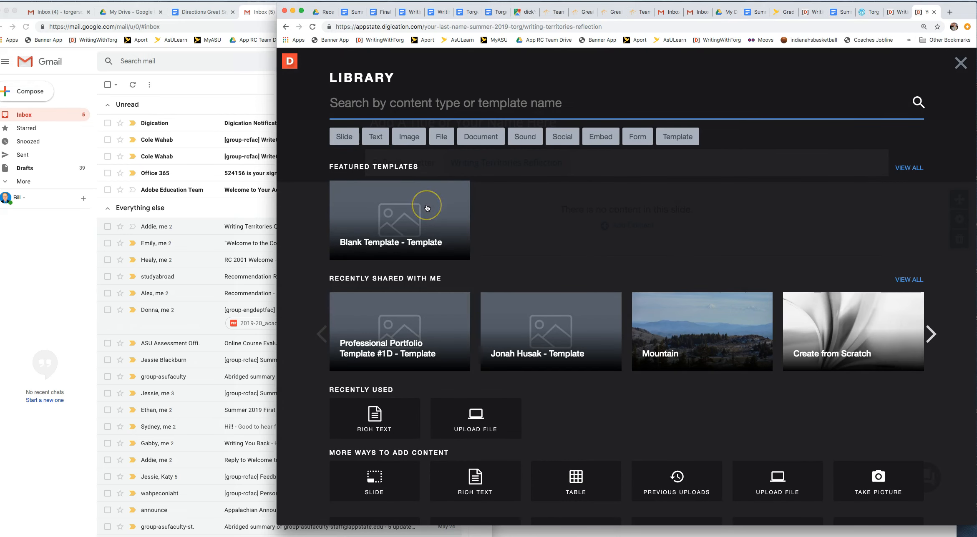
{"action": "left_click", "coordinate": [374, 139]}
{"action": "left_click", "coordinate": [369, 201]}
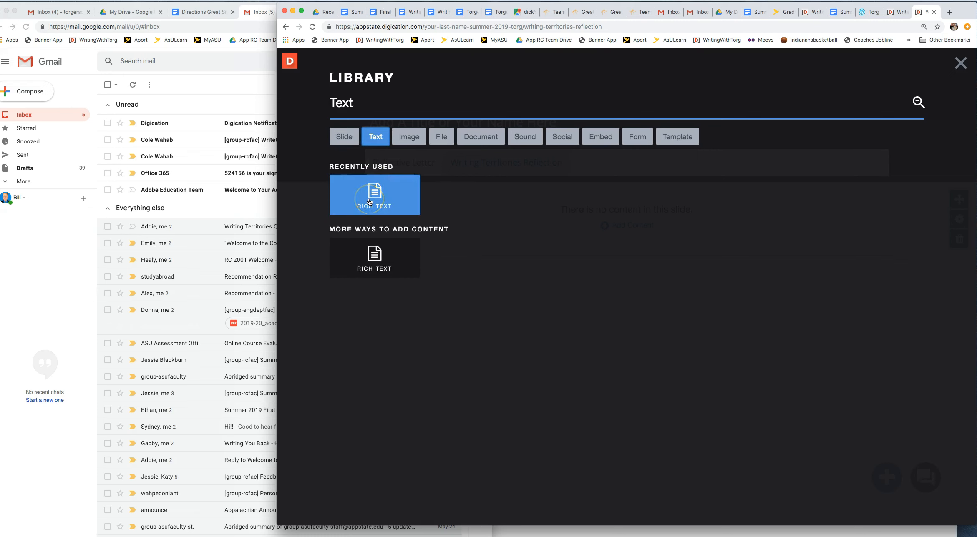
{"action": "left_click", "coordinate": [530, 224]}
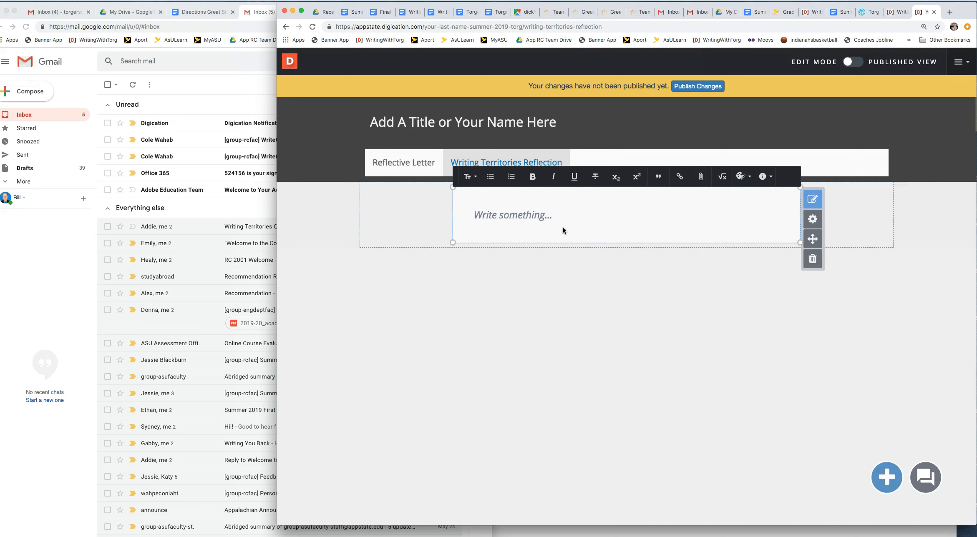
{"action": "left_click", "coordinate": [545, 228]}
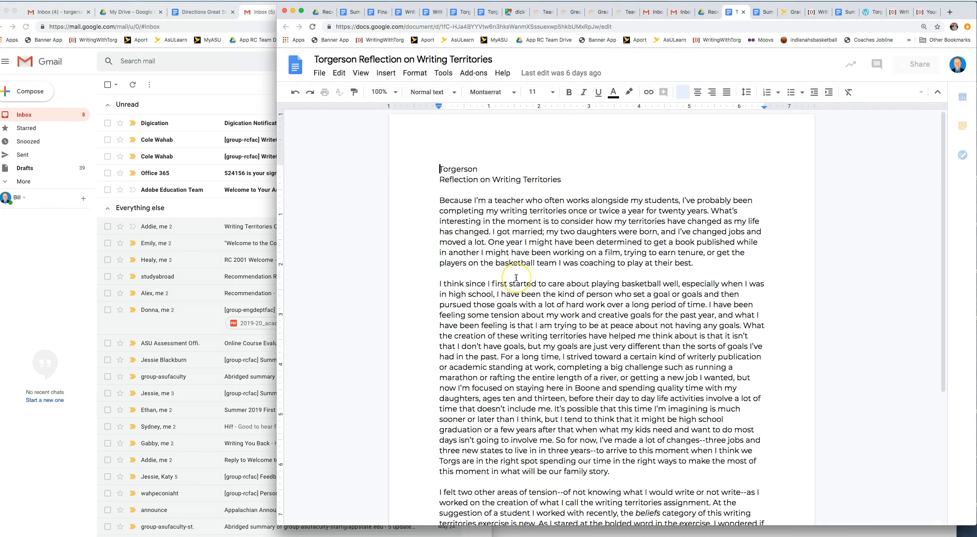
Copy all the reflection paragraphs above the numbered list from the Google Docs document into the empty rich text box.
{"action": "scroll", "coordinate": [516, 278], "scroll_direction": "down", "scroll_amount": 1}
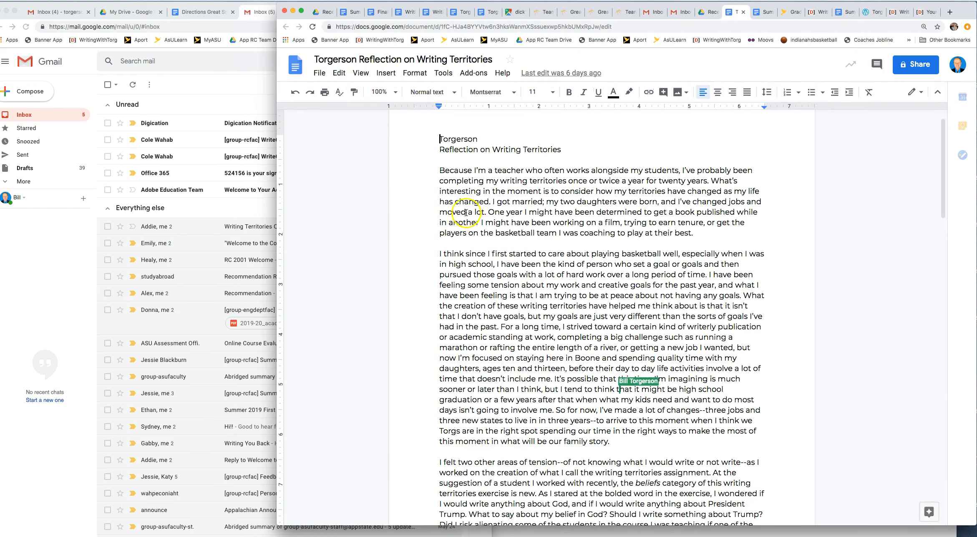
{"action": "left_click_drag", "start_coordinate": [439, 170], "coordinate": [605, 260]}
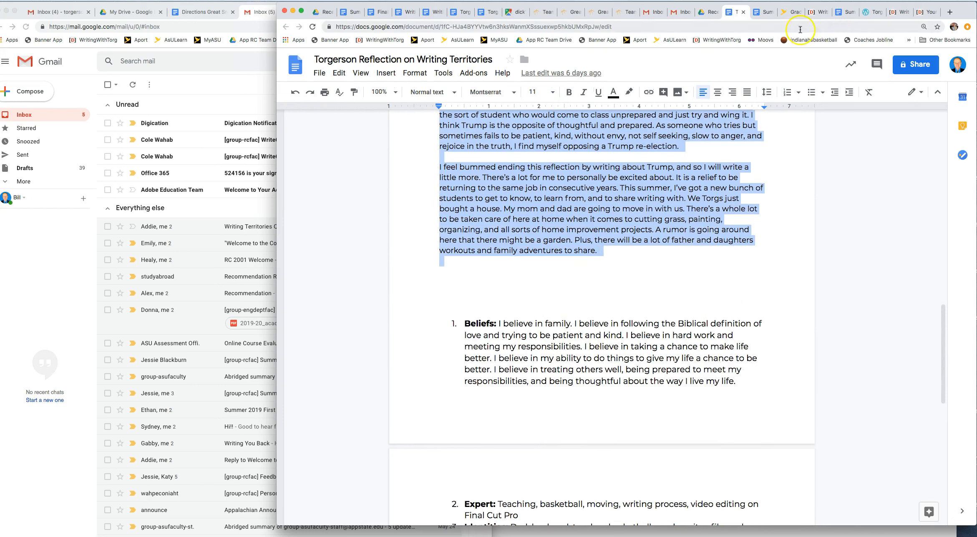
{"action": "left_click", "coordinate": [925, 15]}
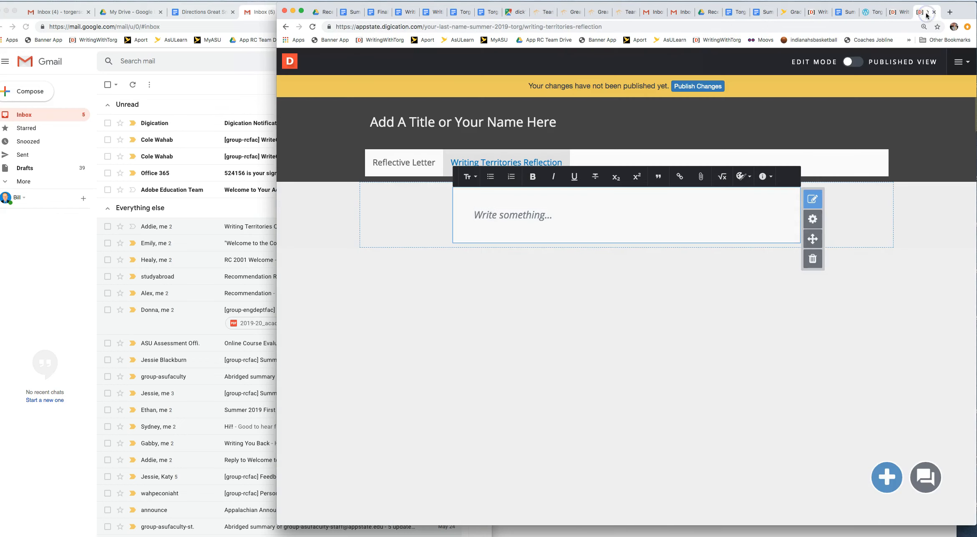
{"action": "left_click", "coordinate": [742, 167]}
{"action": "left_click", "coordinate": [535, 200]}
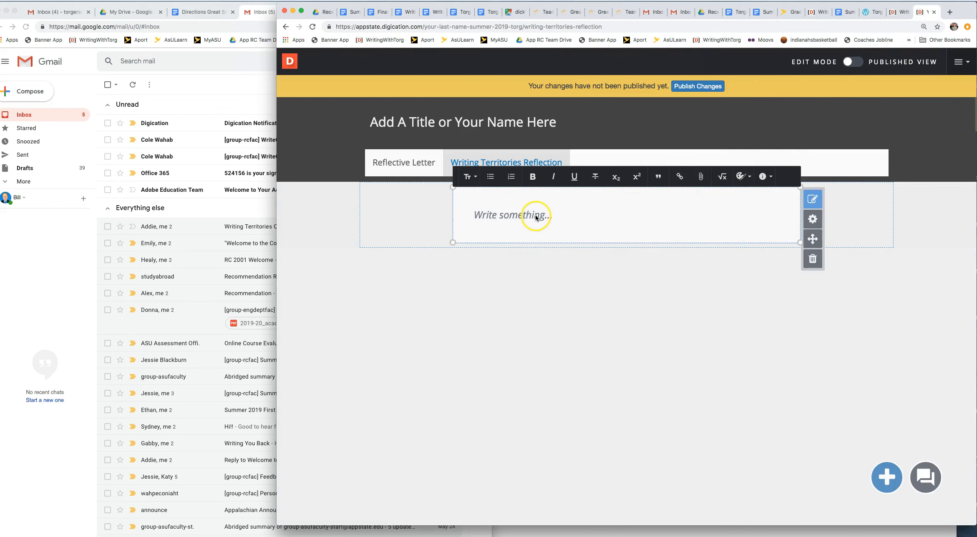
{"action": "right_click", "coordinate": [536, 217]}
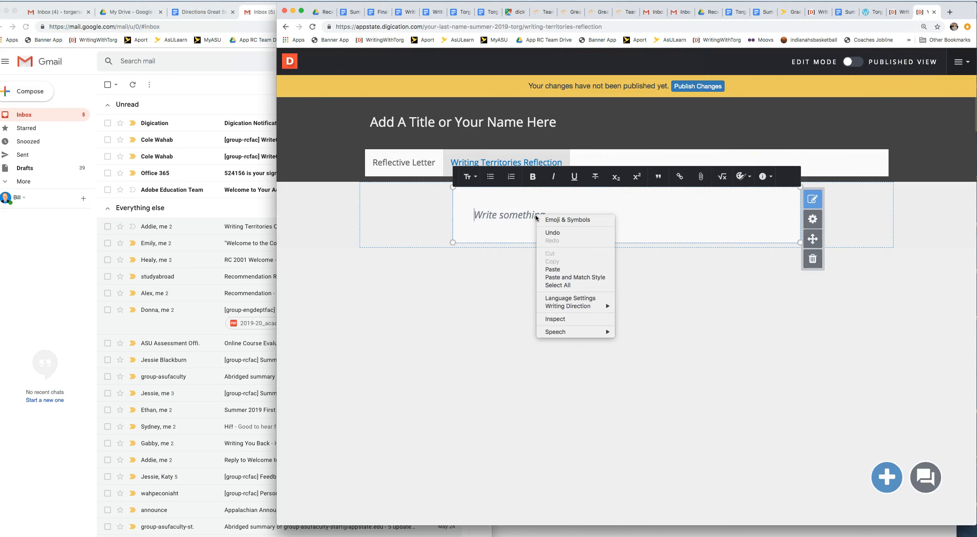
{"action": "left_click", "coordinate": [552, 269]}
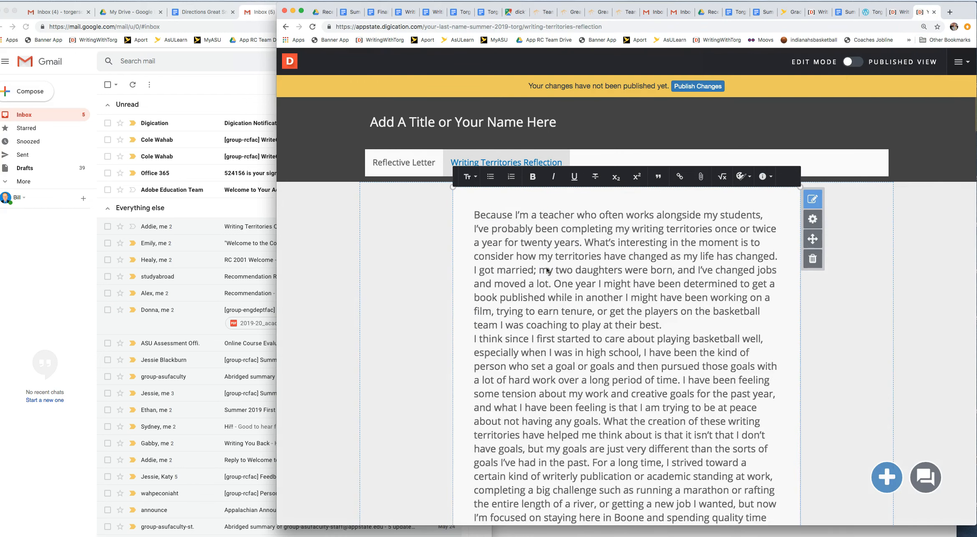
Shorten the rich text box from its lower edge and restore its automatic height.
{"action": "left_click", "coordinate": [926, 290]}
{"action": "scroll", "coordinate": [926, 291], "scroll_direction": "down", "scroll_amount": 9}
{"action": "scroll", "coordinate": [926, 289], "scroll_direction": "down", "scroll_amount": 15}
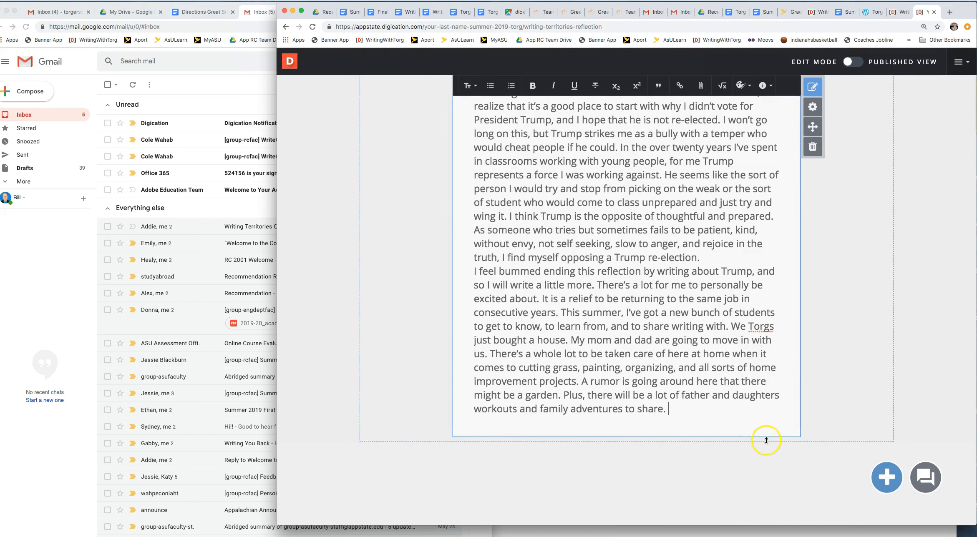
{"action": "left_click_drag", "start_coordinate": [763, 437], "coordinate": [767, 322]}
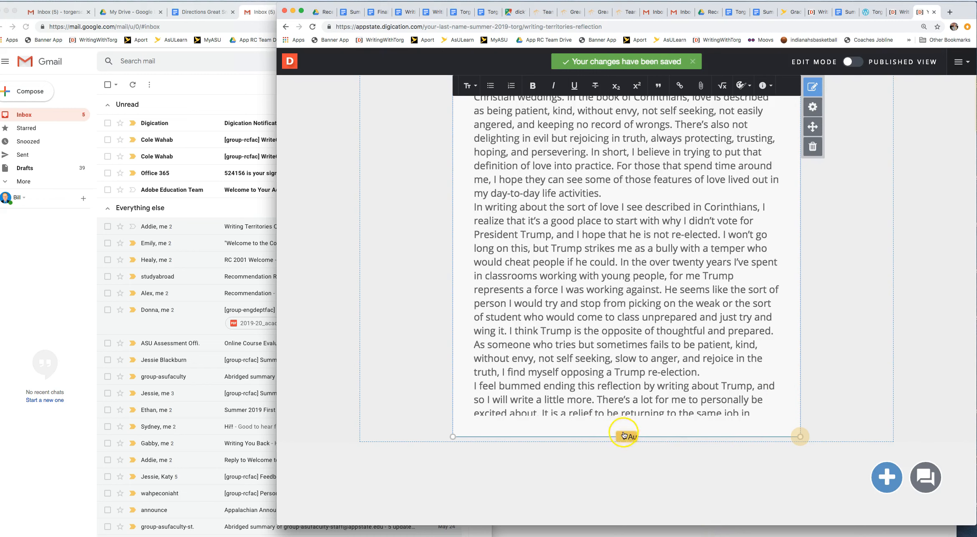
{"action": "left_click", "coordinate": [628, 438]}
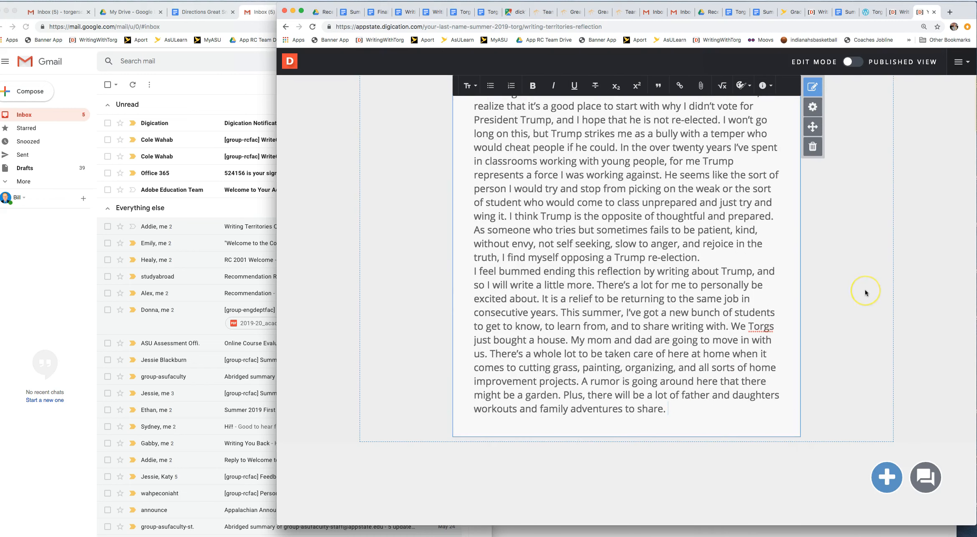
Insert a blank line after the first and second paragraphs of the pasted reflection.
{"action": "scroll", "coordinate": [865, 289], "scroll_direction": "up", "scroll_amount": 10}
{"action": "scroll", "coordinate": [865, 289], "scroll_direction": "up", "scroll_amount": 7}
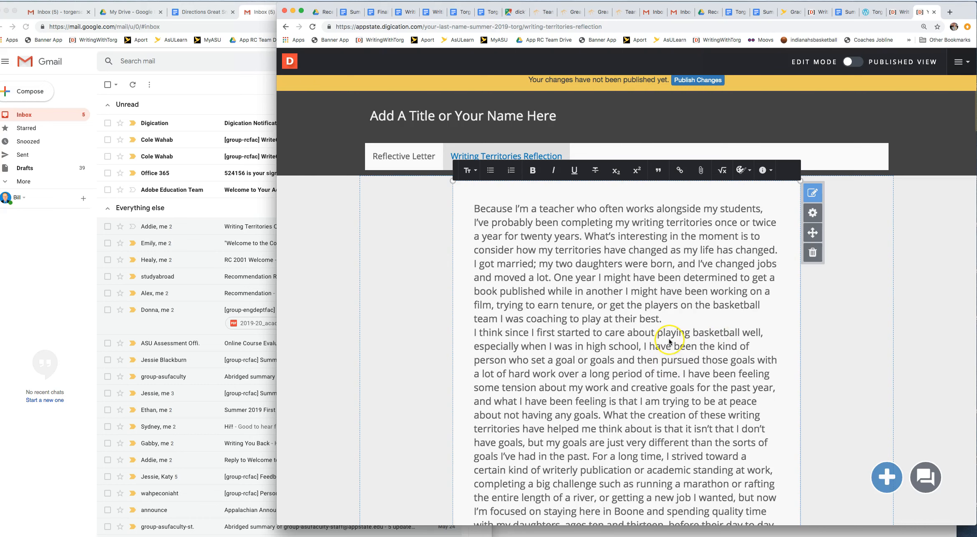
{"action": "scroll", "coordinate": [669, 341], "scroll_direction": "down", "scroll_amount": 2}
{"action": "left_click", "coordinate": [670, 260]}
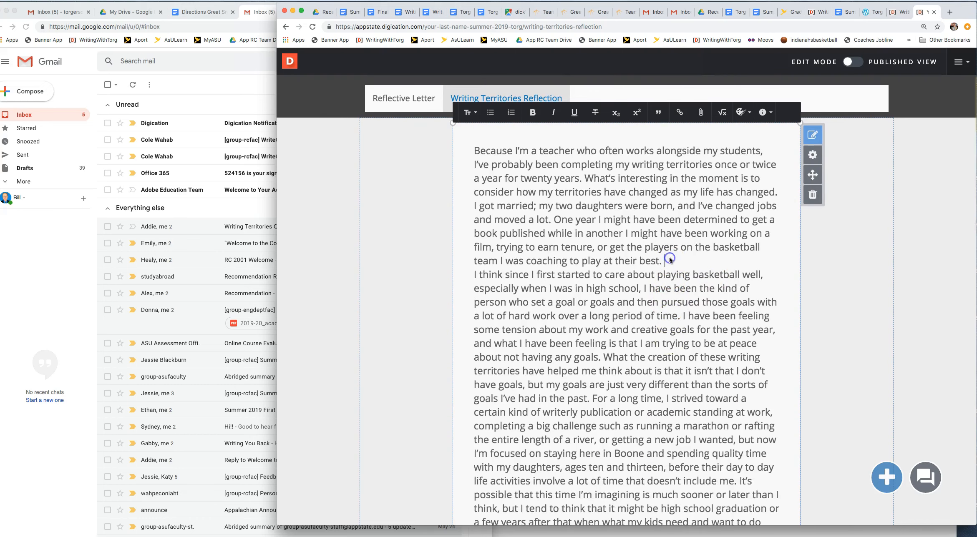
{"action": "key", "text": "Return"}
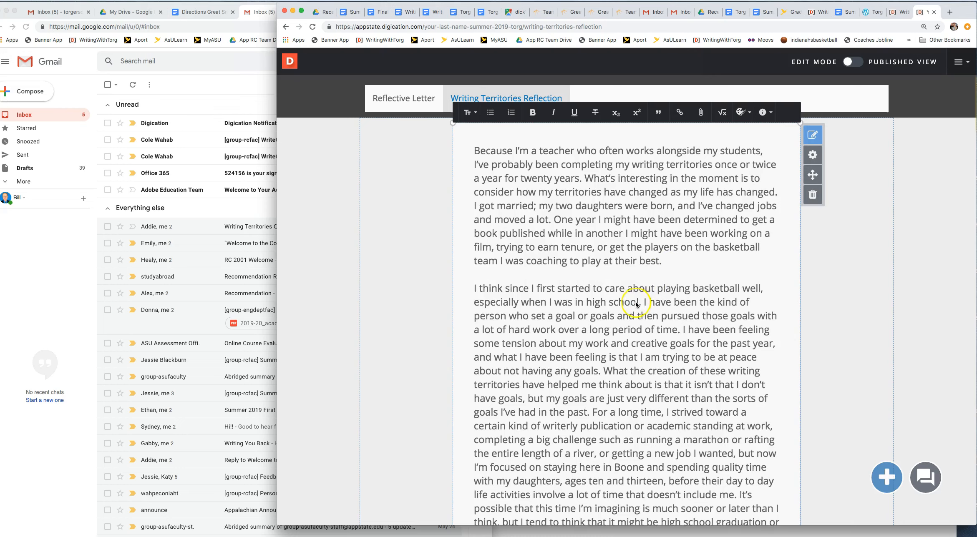
{"action": "scroll", "coordinate": [635, 302], "scroll_direction": "down", "scroll_amount": 8}
{"action": "left_click", "coordinate": [671, 345]}
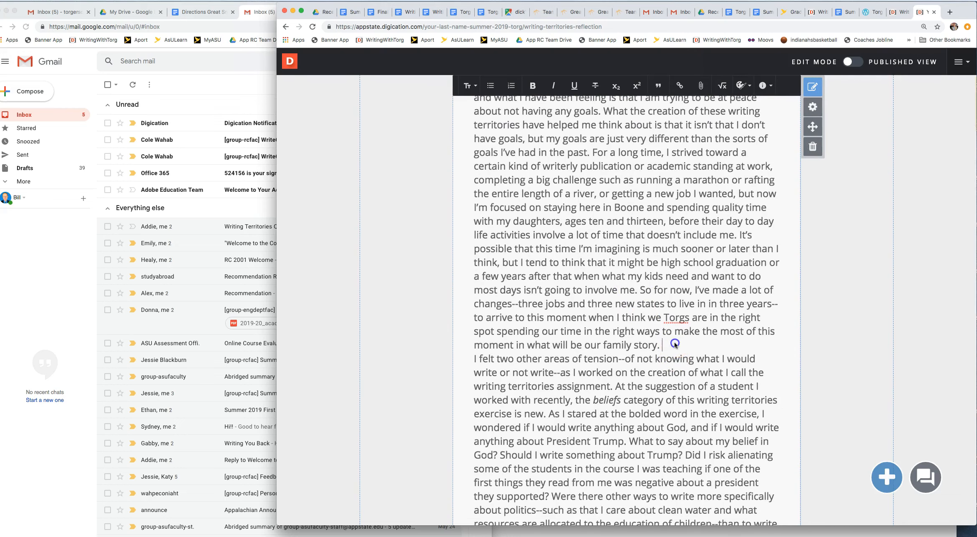
{"action": "key", "text": "Return"}
Insert a blank line after the third and fourth paragraphs of the pasted reflection.
{"action": "scroll", "coordinate": [608, 386], "scroll_direction": "down", "scroll_amount": 9}
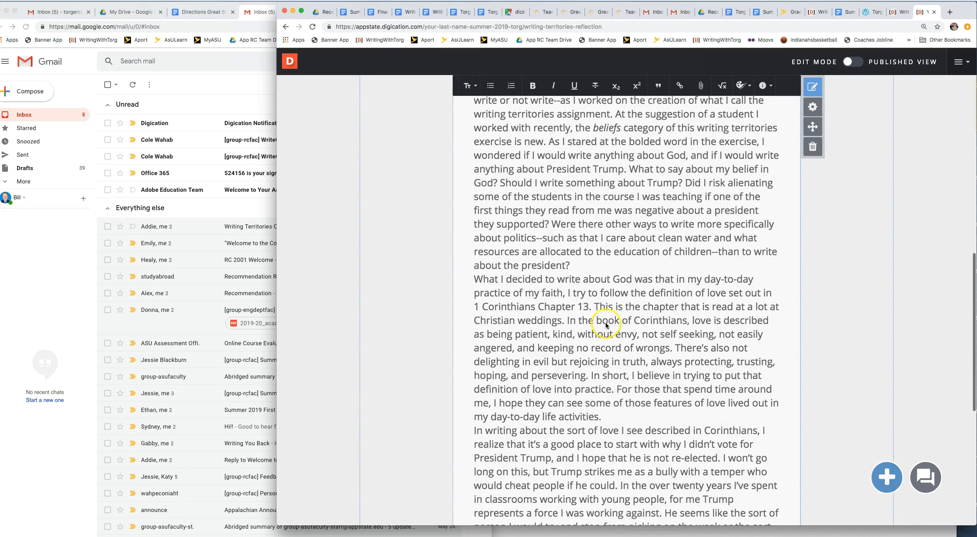
{"action": "left_click", "coordinate": [595, 263]}
{"action": "key", "text": "Return"}
{"action": "scroll", "coordinate": [594, 342], "scroll_direction": "down", "scroll_amount": 3}
{"action": "left_click", "coordinate": [611, 343]}
{"action": "key", "text": "Return"}
{"action": "scroll", "coordinate": [611, 341], "scroll_direction": "down", "scroll_amount": 3}
{"action": "scroll", "coordinate": [612, 341], "scroll_direction": "down", "scroll_amount": 3}
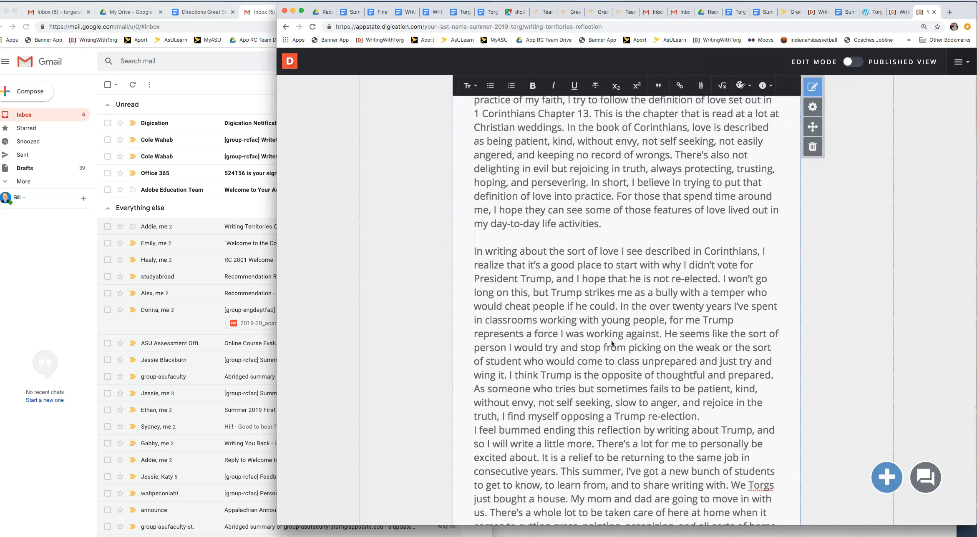
Insert two blank lines above the reflection's first paragraph.
{"action": "scroll", "coordinate": [612, 341], "scroll_direction": "up", "scroll_amount": 20}
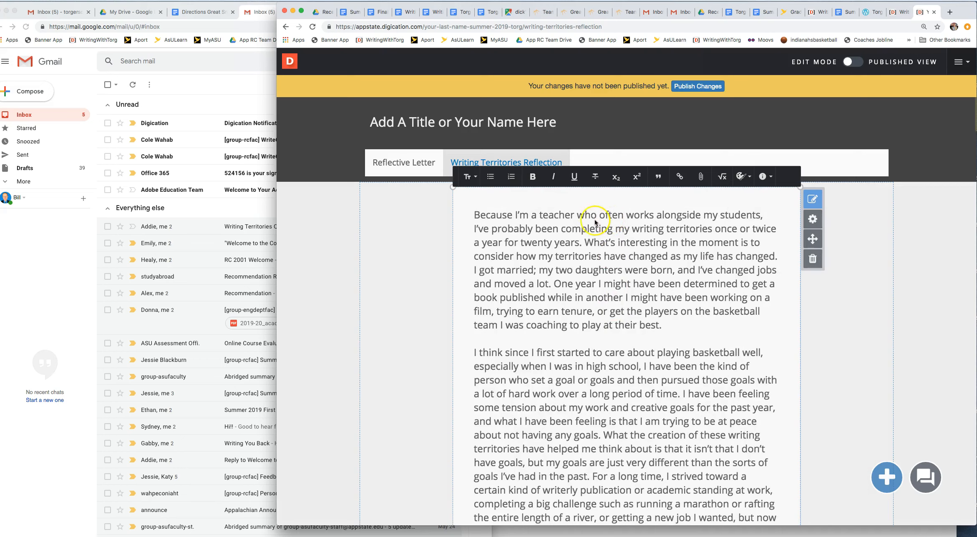
{"action": "left_click", "coordinate": [474, 216]}
{"action": "left_click", "coordinate": [813, 199]}
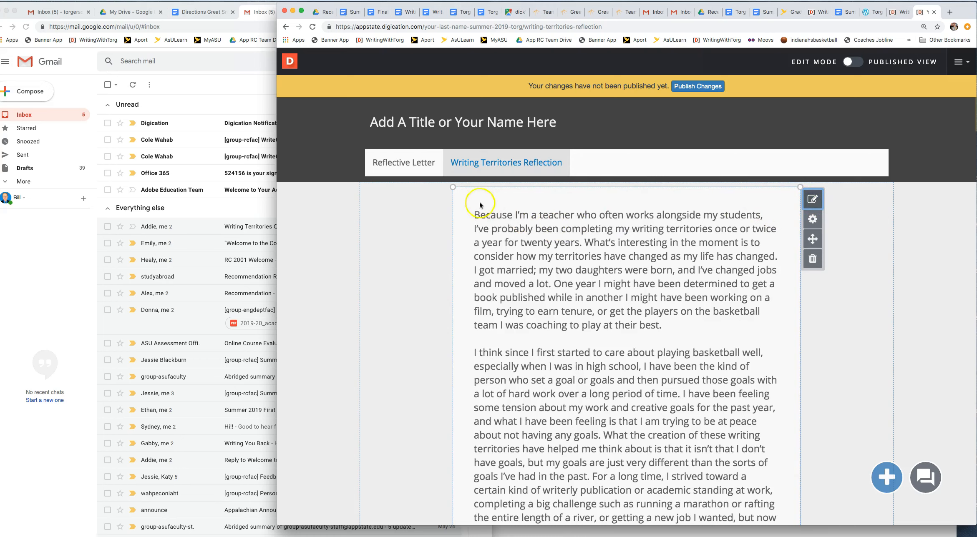
{"action": "left_click", "coordinate": [813, 200]}
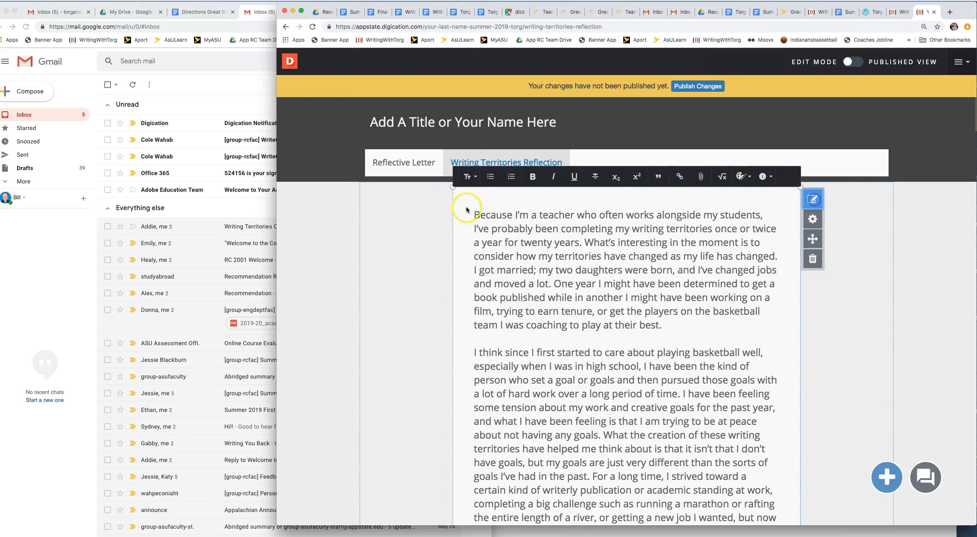
{"action": "left_click", "coordinate": [501, 216]}
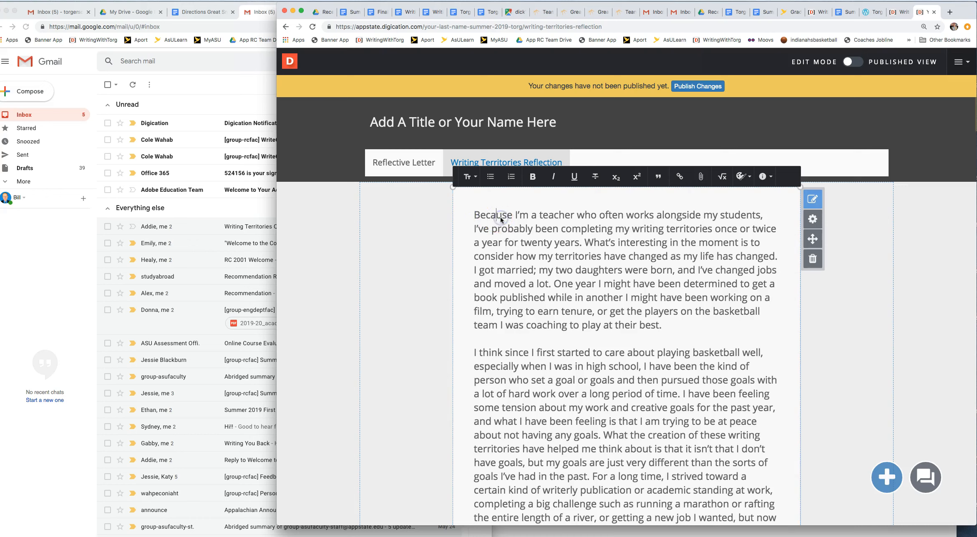
{"action": "key", "text": "Return"}
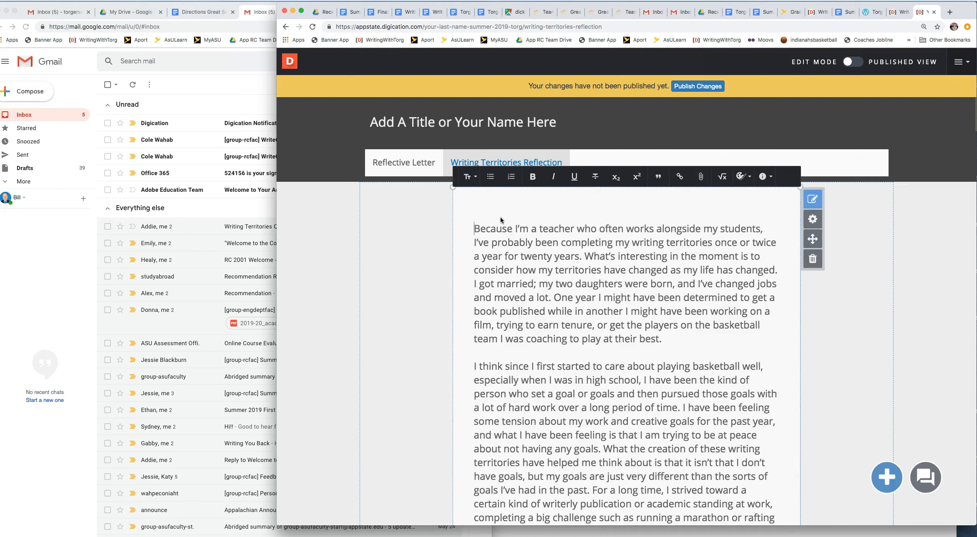
{"action": "key", "text": "Return"}
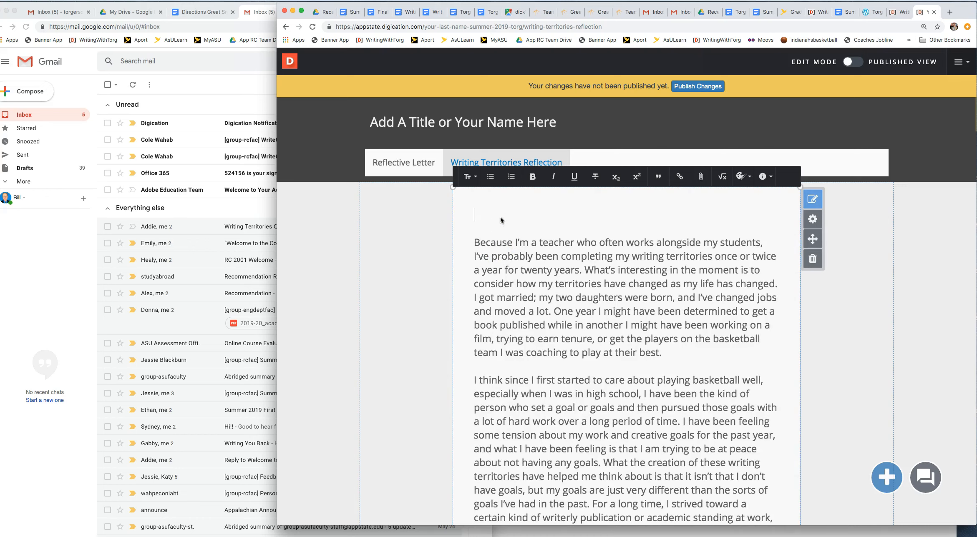
Set the alignment of the empty line above the reflection to center with a style override.
{"action": "left_click", "coordinate": [750, 178]}
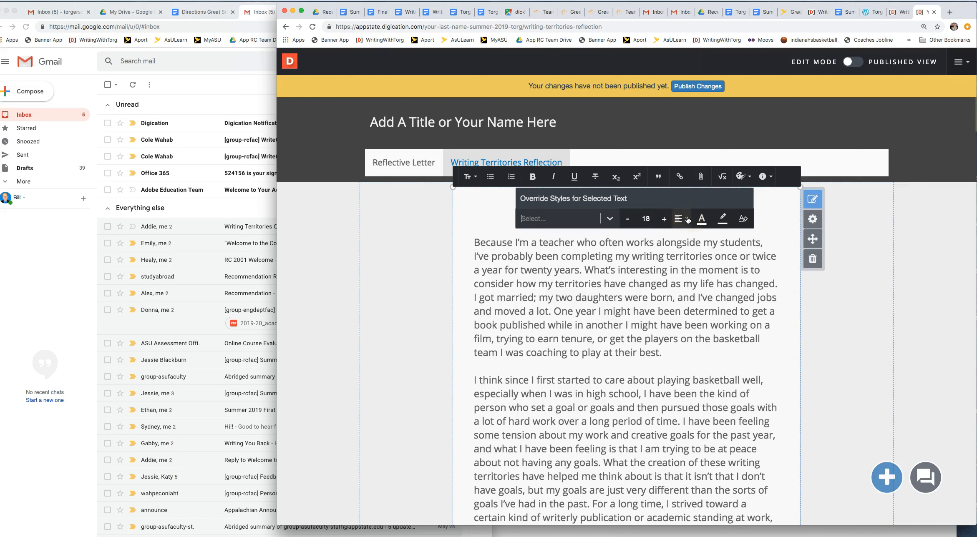
{"action": "left_click", "coordinate": [687, 220]}
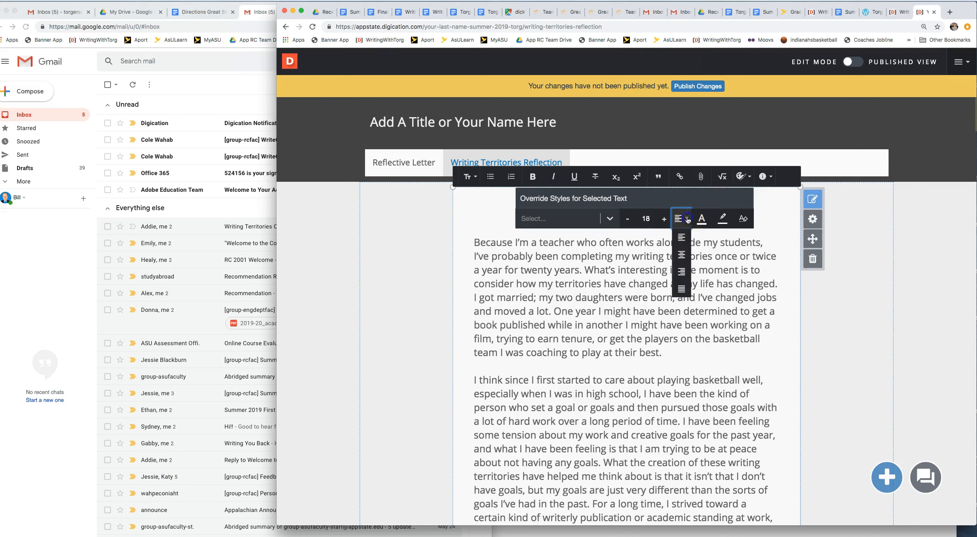
{"action": "left_click", "coordinate": [682, 256]}
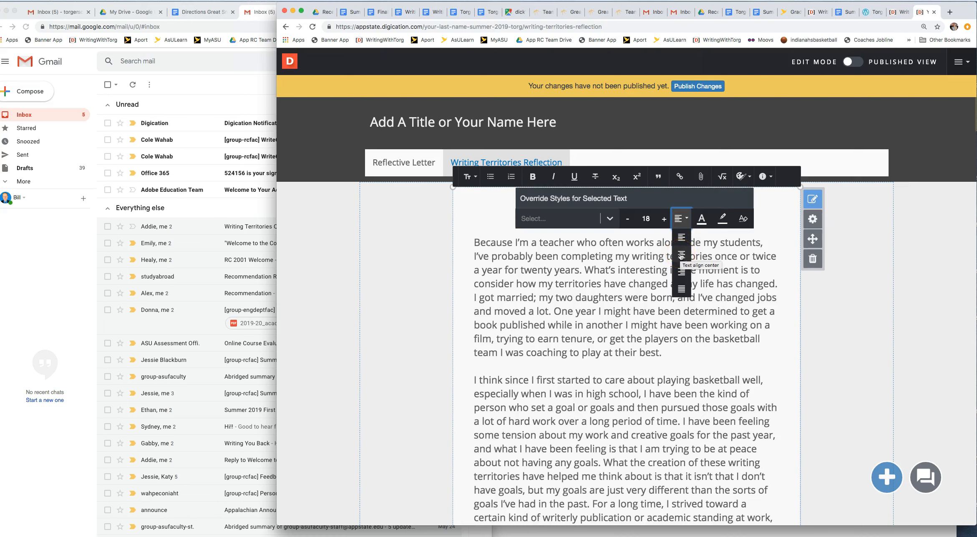
Center the empty line above the reflection and enter the title "Three Jobs in Three Years: Reflections on My Writing Territories".
{"action": "left_click", "coordinate": [681, 255]}
{"action": "left_click", "coordinate": [671, 255]}
{"action": "left_click", "coordinate": [633, 215]}
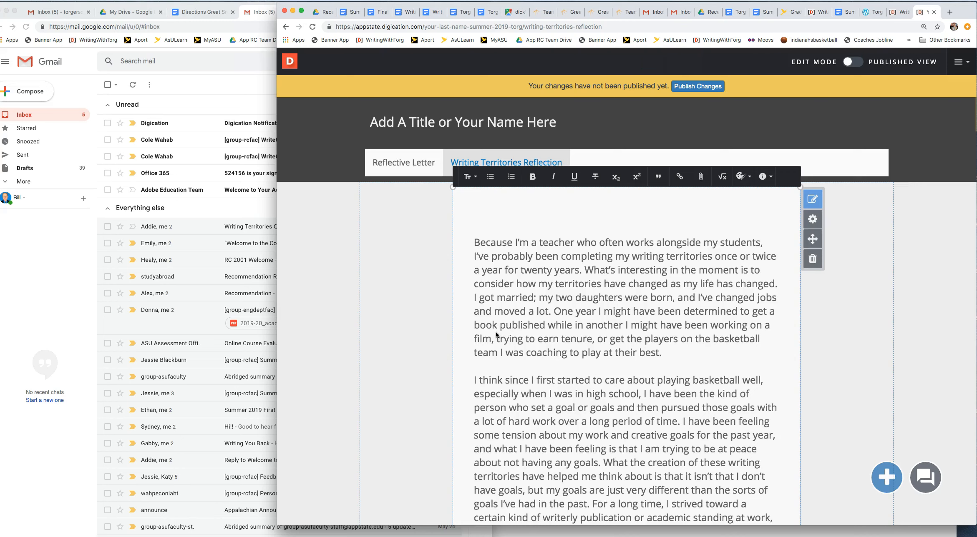
{"action": "type", "text": "ree Jobs in Three Years: Reflections on My Writing Territories"}
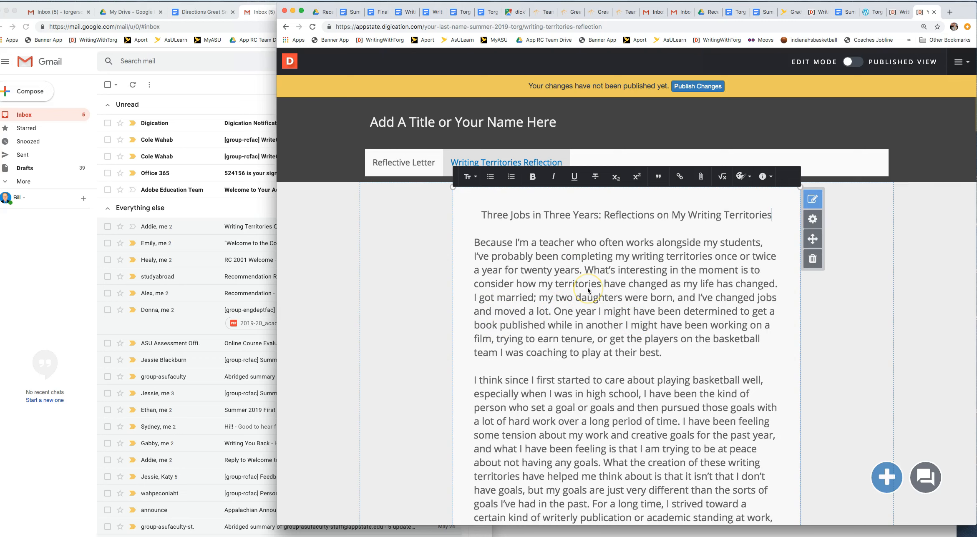
Move the reflection text block to the left edge of the page content area and narrow it to leave a free column beside it.
{"action": "scroll", "coordinate": [589, 290], "scroll_direction": "down", "scroll_amount": 3}
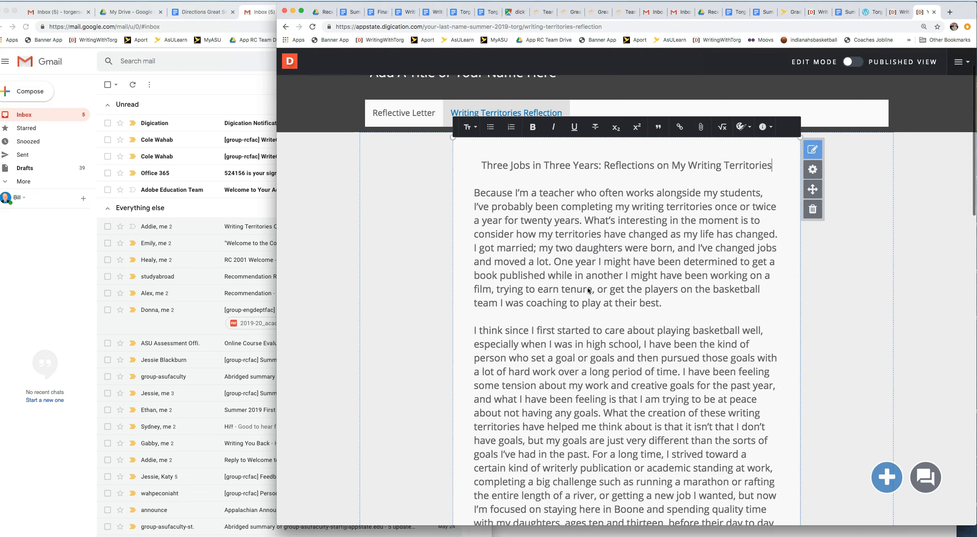
{"action": "scroll", "coordinate": [588, 288], "scroll_direction": "down", "scroll_amount": 5}
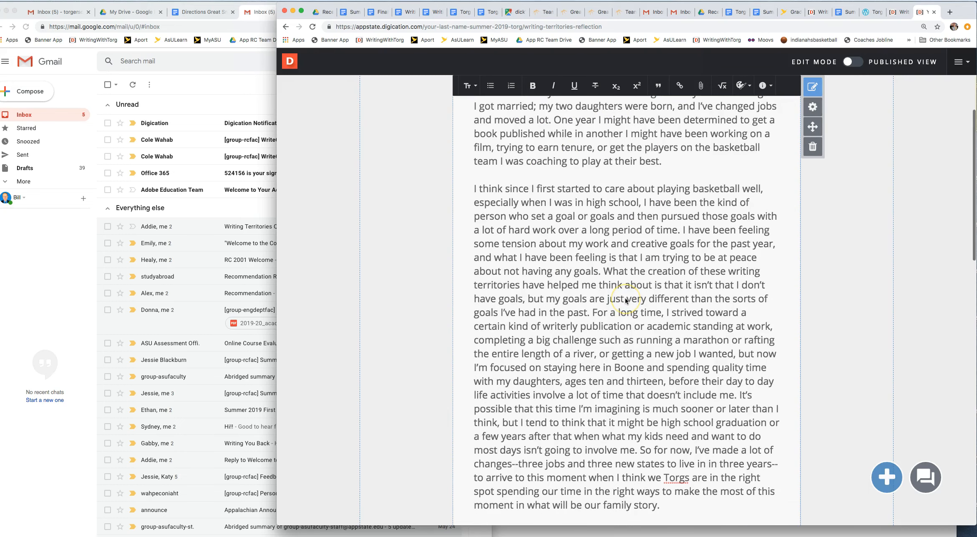
{"action": "scroll", "coordinate": [626, 301], "scroll_direction": "up", "scroll_amount": 7}
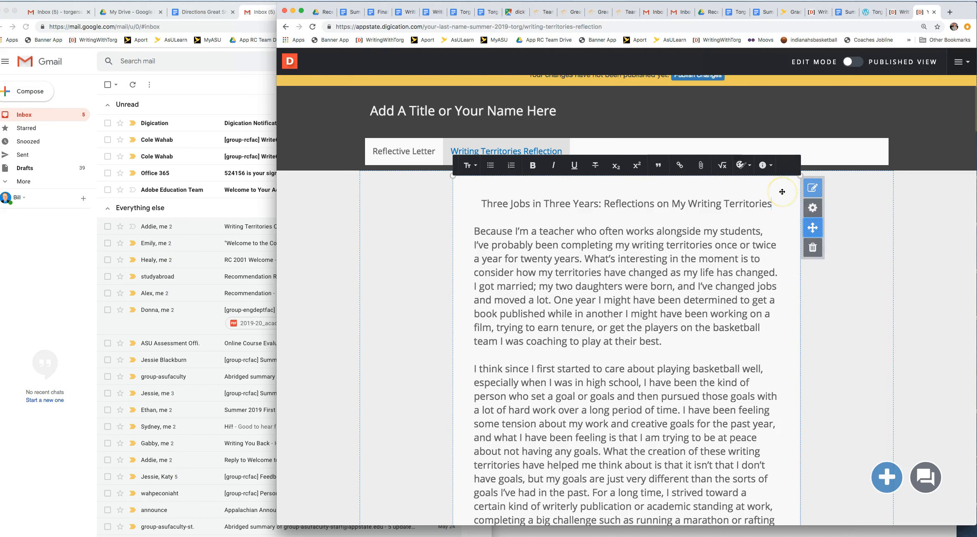
{"action": "left_click_drag", "start_coordinate": [775, 204], "coordinate": [687, 187]}
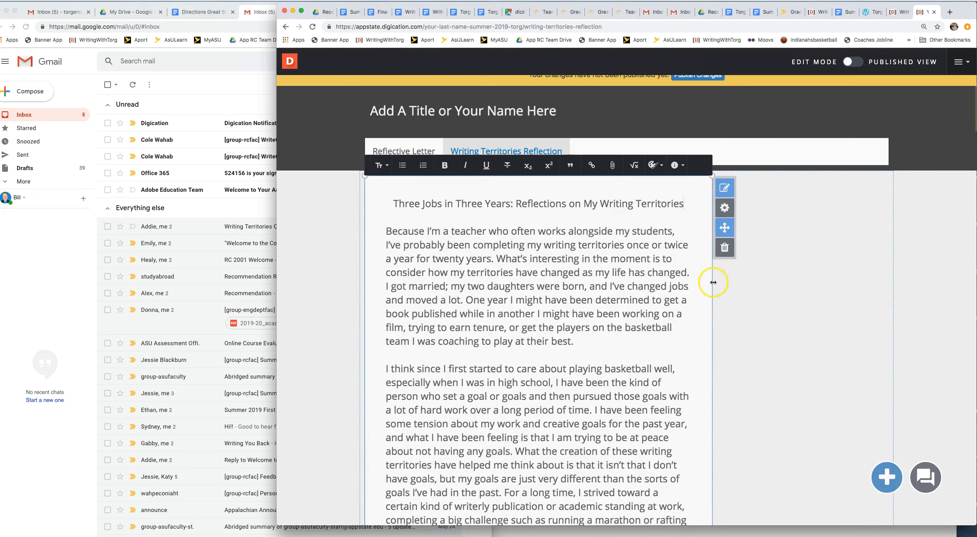
{"action": "left_click_drag", "start_coordinate": [715, 285], "coordinate": [681, 288]}
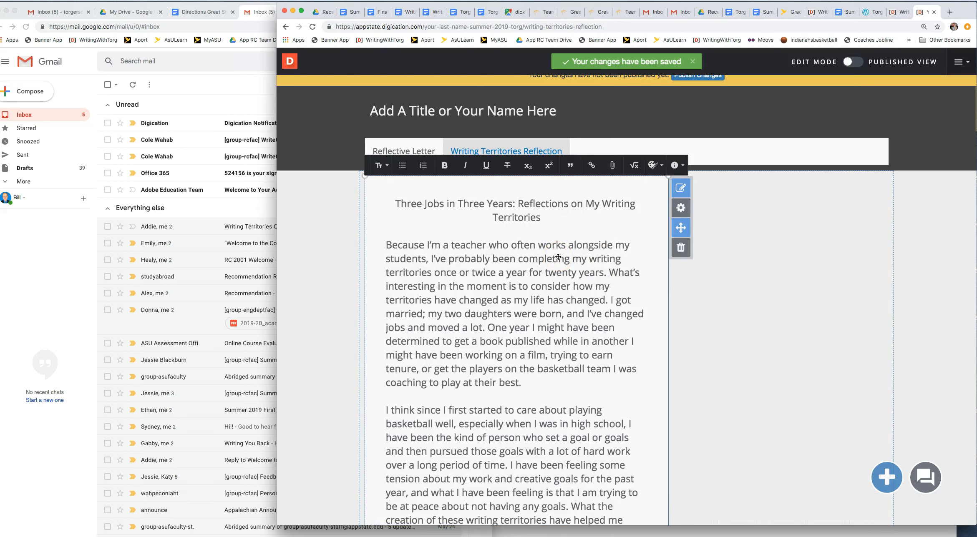
Look through the opening paragraphs of the narrowed reflection to check how the text wraps.
{"action": "scroll", "coordinate": [558, 257], "scroll_direction": "down", "scroll_amount": 3}
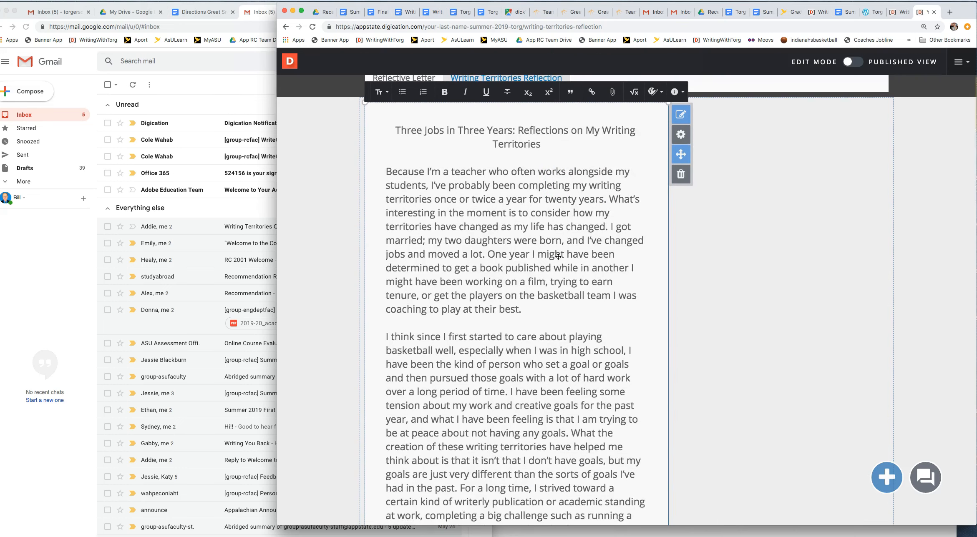
{"action": "scroll", "coordinate": [558, 257], "scroll_direction": "down", "scroll_amount": 1}
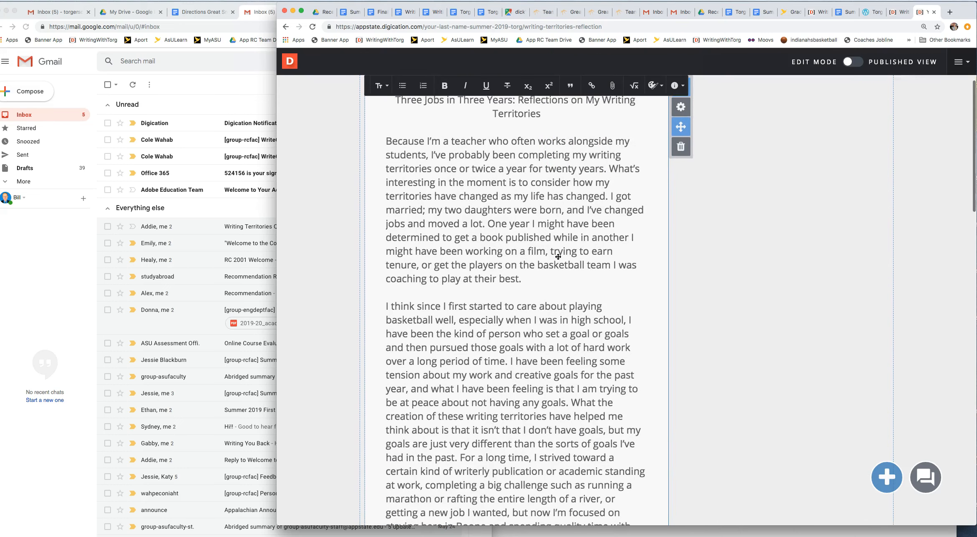
{"action": "scroll", "coordinate": [559, 257], "scroll_direction": "down", "scroll_amount": 2}
{"action": "scroll", "coordinate": [548, 281], "scroll_direction": "up", "scroll_amount": 2}
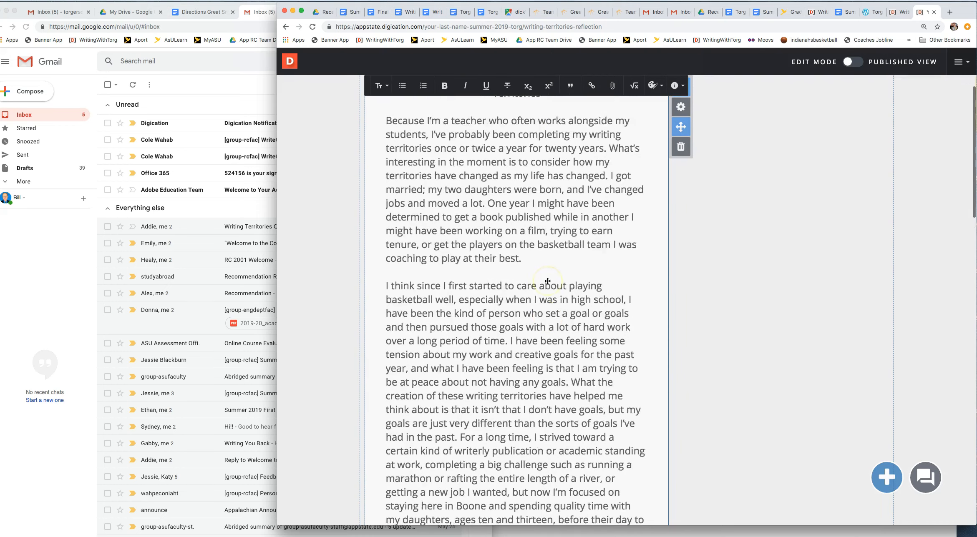
{"action": "scroll", "coordinate": [548, 281], "scroll_direction": "up", "scroll_amount": 2}
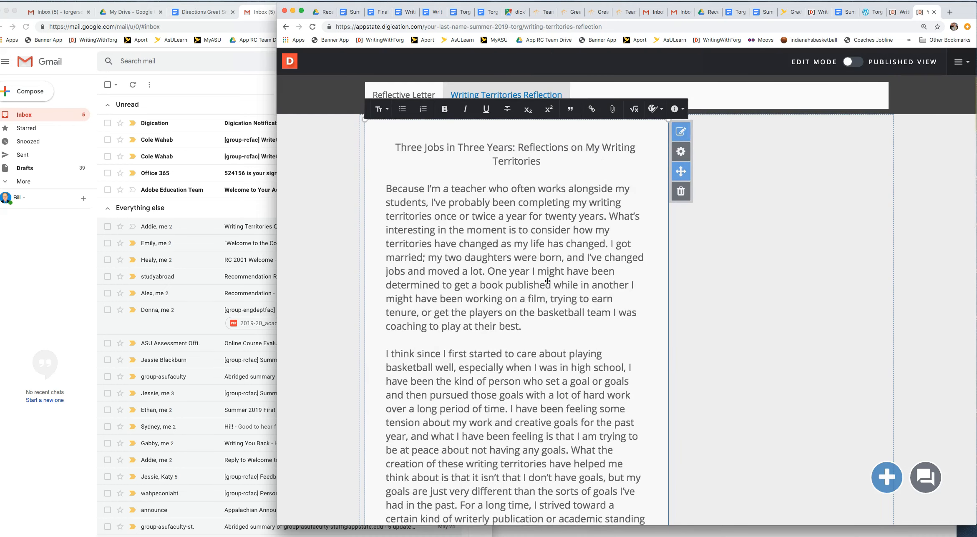
{"action": "scroll", "coordinate": [548, 282], "scroll_direction": "down", "scroll_amount": 4}
{"action": "scroll", "coordinate": [548, 281], "scroll_direction": "up", "scroll_amount": 2}
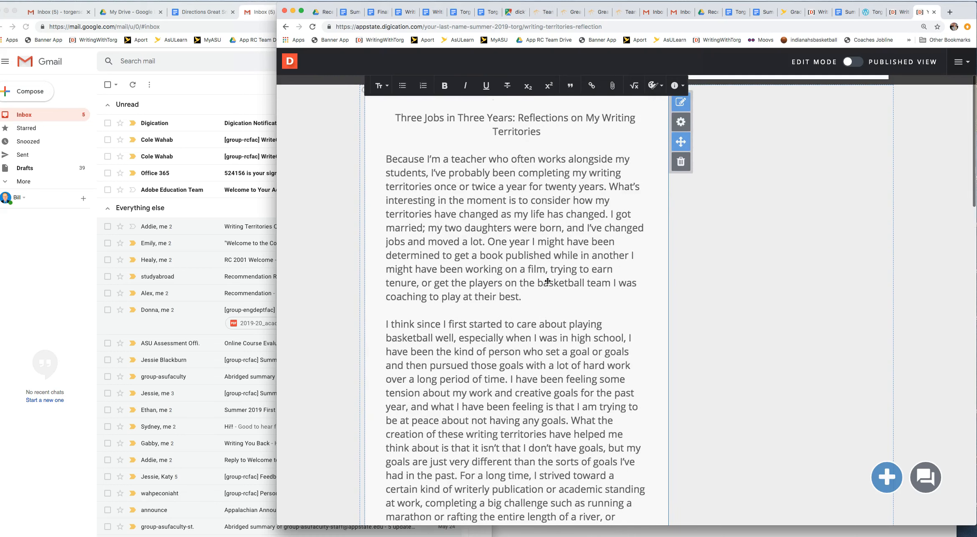
{"action": "scroll", "coordinate": [548, 281], "scroll_direction": "down", "scroll_amount": 6}
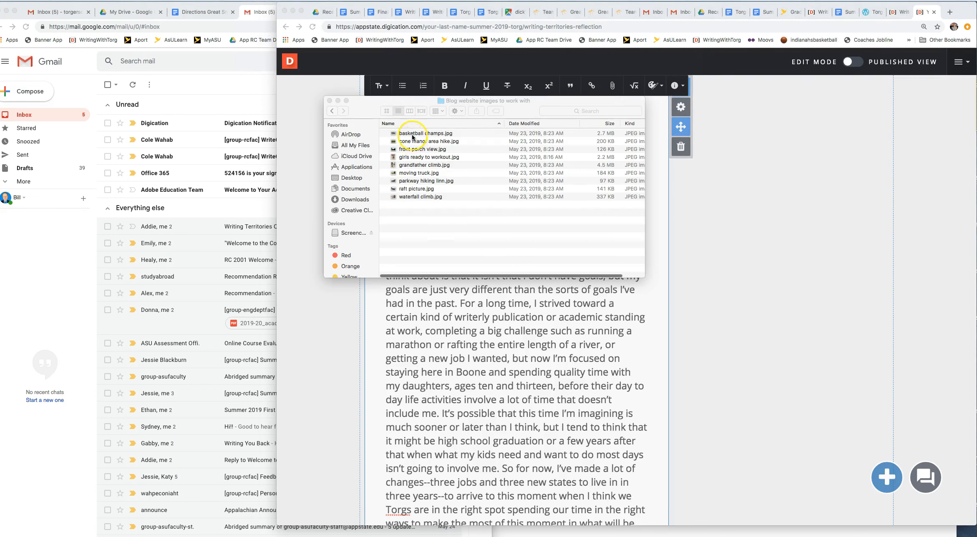
Preview the images in the "Blog website images to work with" folder, from basketball champs.jpg through waterfall climb.jpg.
{"action": "left_click", "coordinate": [412, 135]}
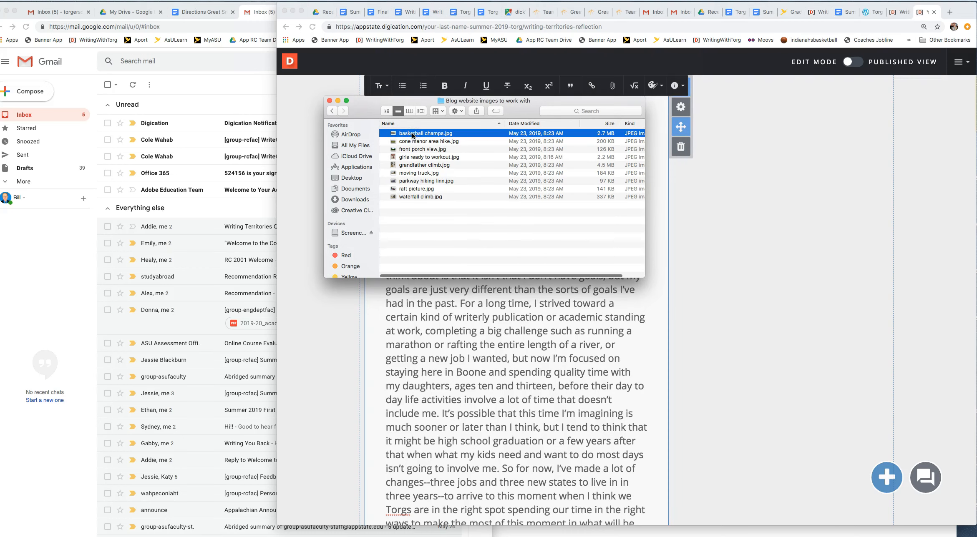
{"action": "key", "text": "space"}
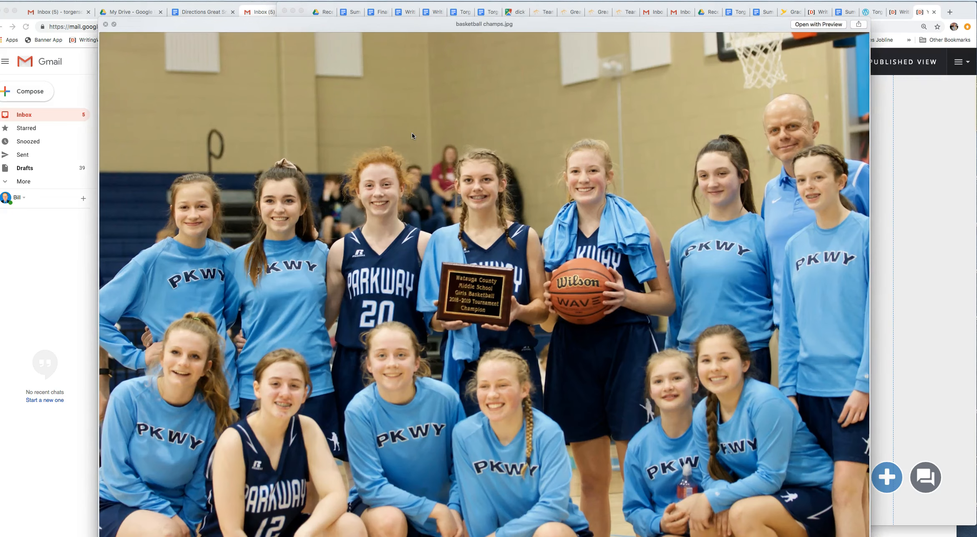
{"action": "key", "text": "Down"}
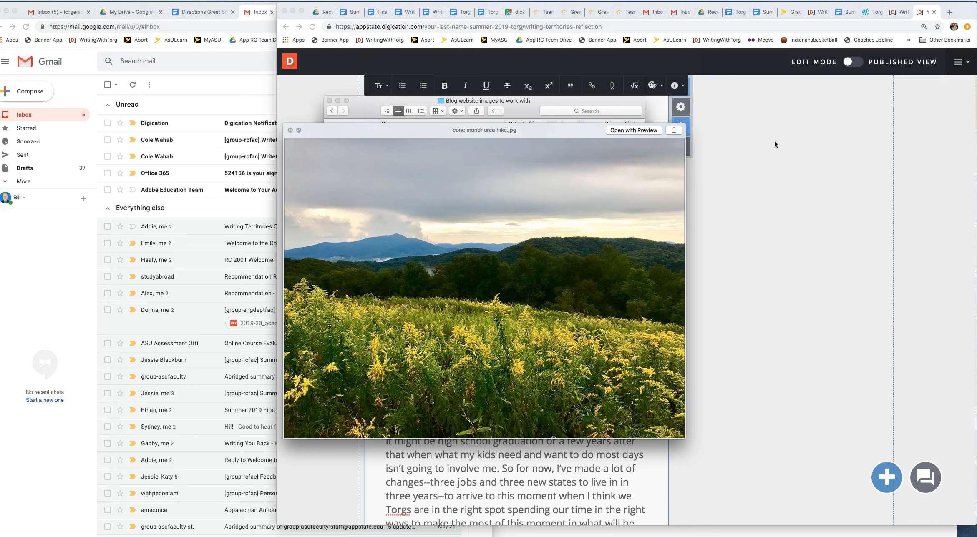
{"action": "left_click", "coordinate": [551, 249]}
{"action": "key", "text": "Down"}
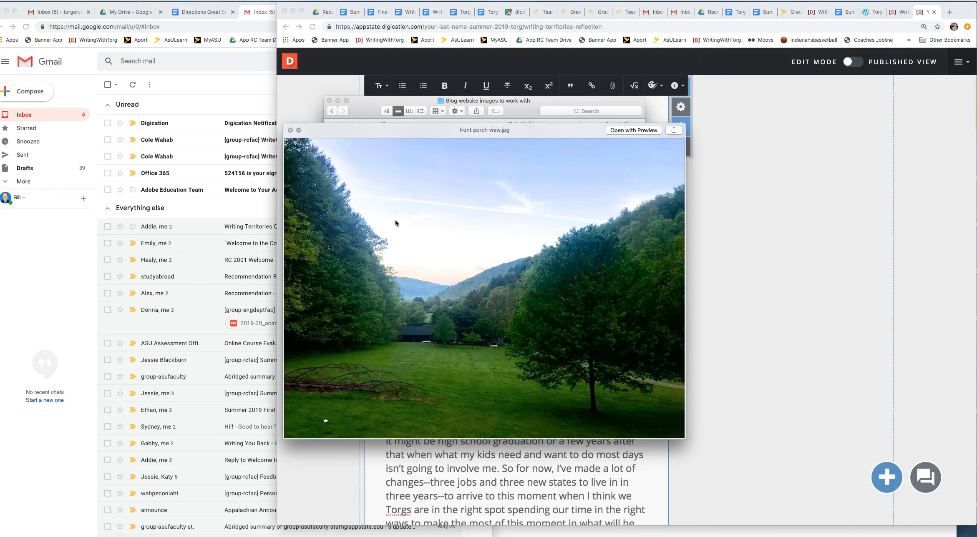
{"action": "key", "text": "Down"}
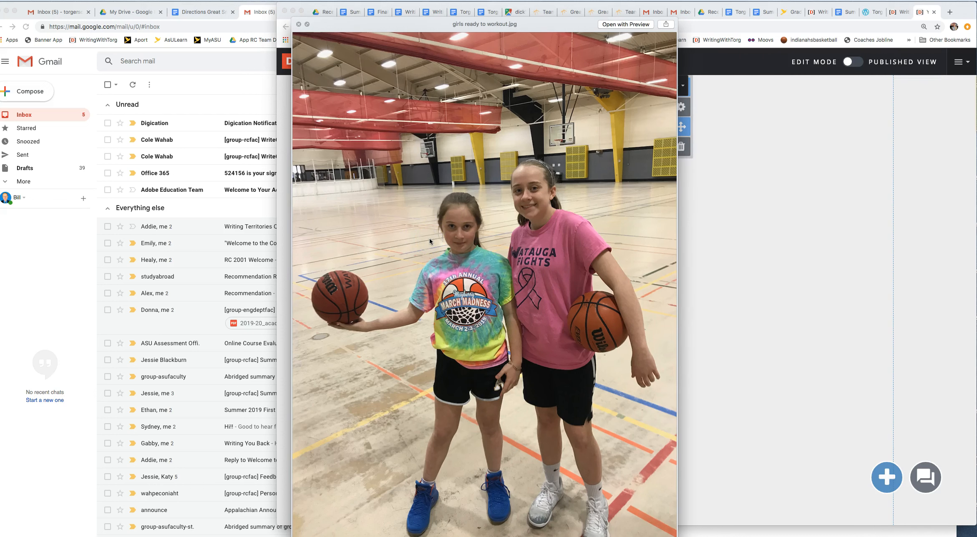
{"action": "key", "text": "Right"}
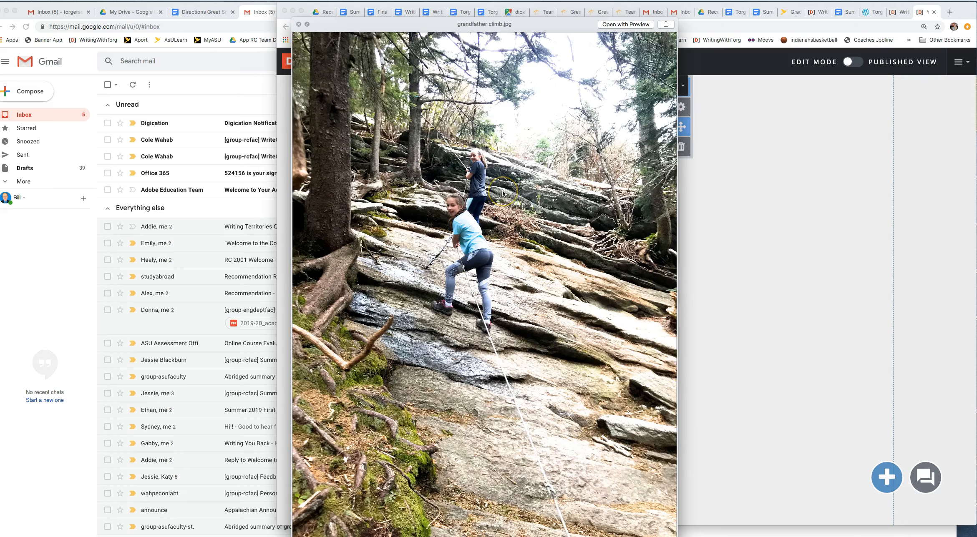
{"action": "key", "text": "Down"}
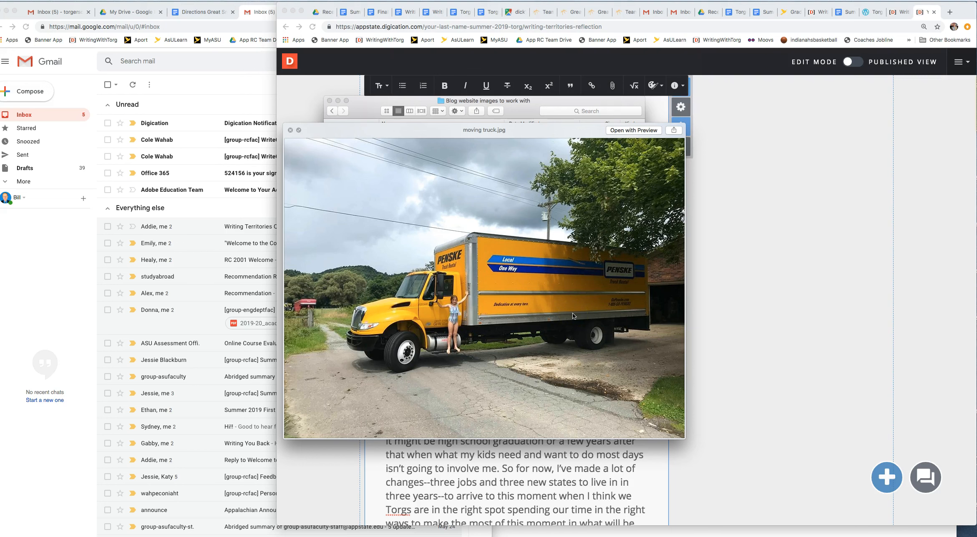
{"action": "key", "text": "Down"}
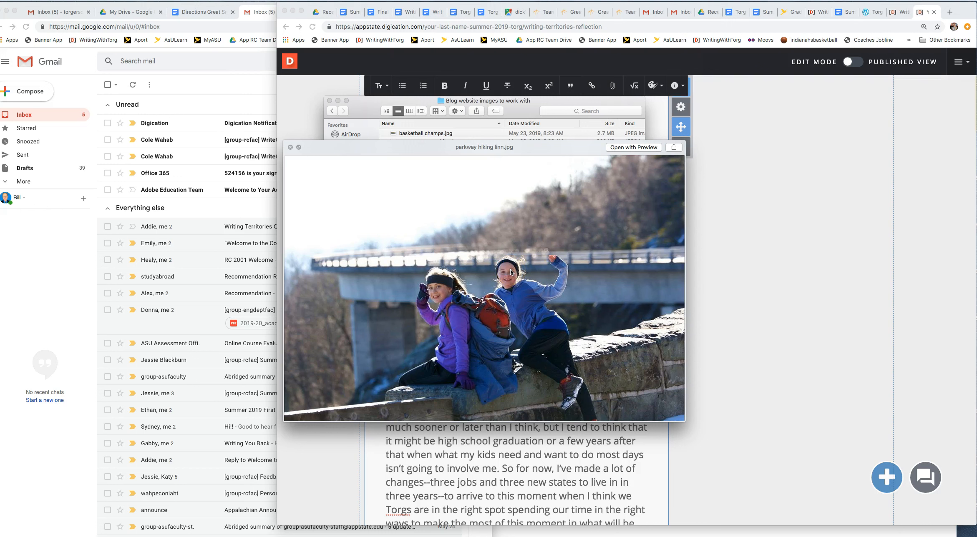
{"action": "key", "text": "Down"}
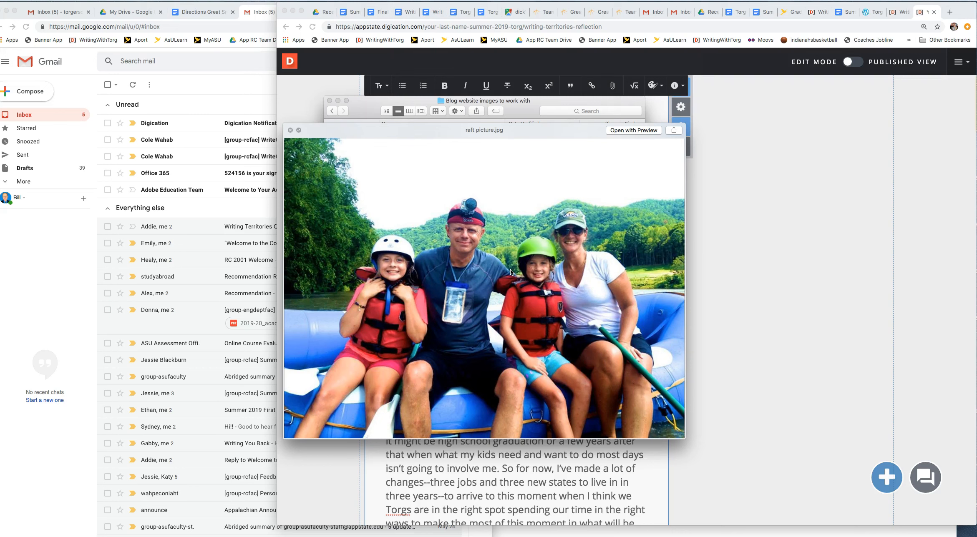
{"action": "key", "text": "Down"}
{"action": "left_click", "coordinate": [503, 232]}
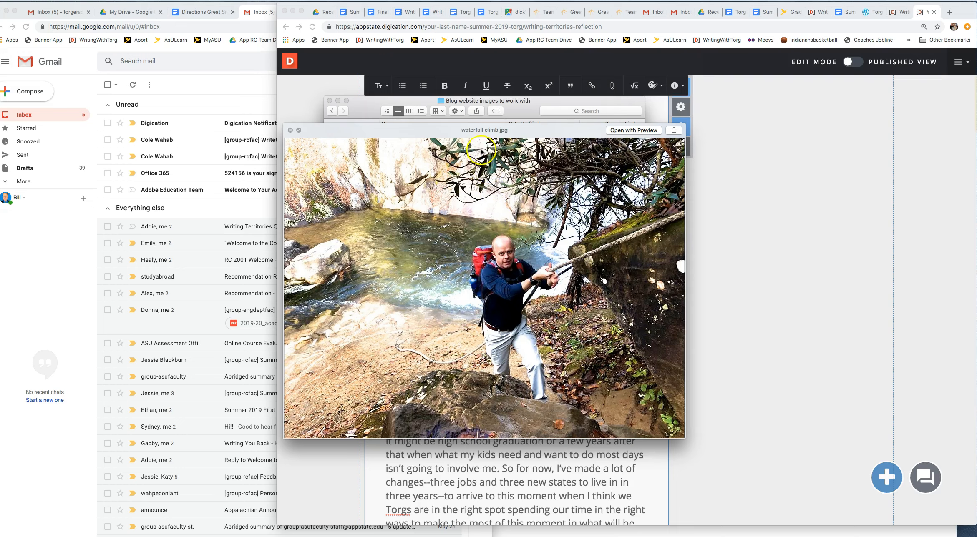
Add the image girls ready to workout.jpg from the image folder to the Writing Territories Reflection page.
{"action": "key", "text": "Down"}
{"action": "key", "text": "Down"}
{"action": "key", "text": "Down"}
{"action": "key", "text": "Down"}
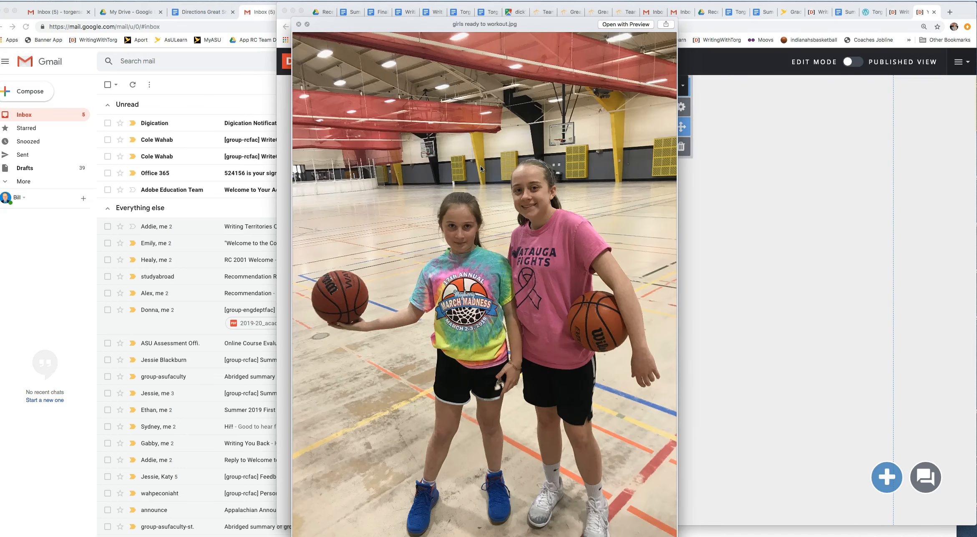
{"action": "key", "text": "space"}
{"action": "left_click_drag", "start_coordinate": [445, 161], "coordinate": [794, 173]}
{"action": "scroll", "coordinate": [794, 173], "scroll_direction": "down", "scroll_amount": 5}
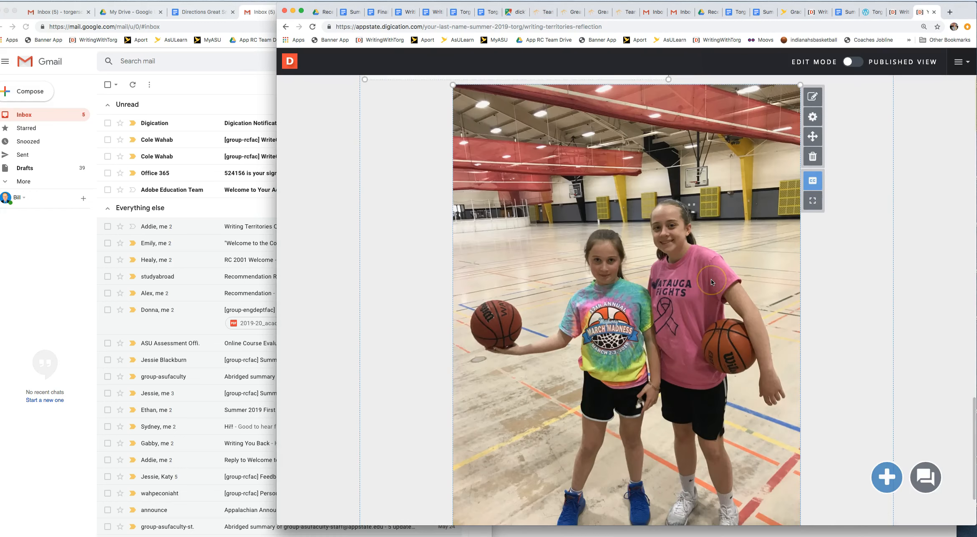
Shrink the basketball photo below the reflection so that its right edge lines up with the text block's right edge.
{"action": "scroll", "coordinate": [711, 279], "scroll_direction": "up", "scroll_amount": 10}
{"action": "scroll", "coordinate": [748, 161], "scroll_direction": "up", "scroll_amount": 3}
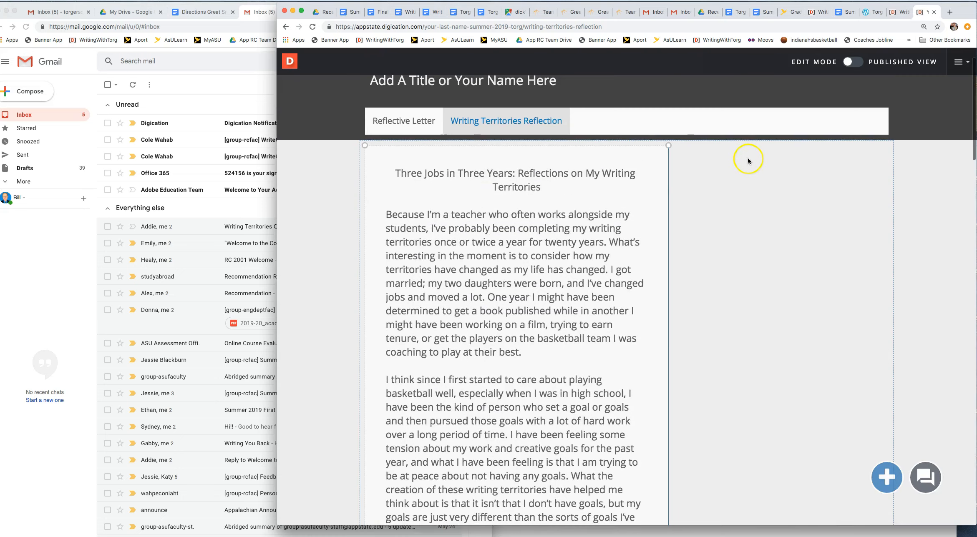
{"action": "scroll", "coordinate": [732, 207], "scroll_direction": "down", "scroll_amount": 3}
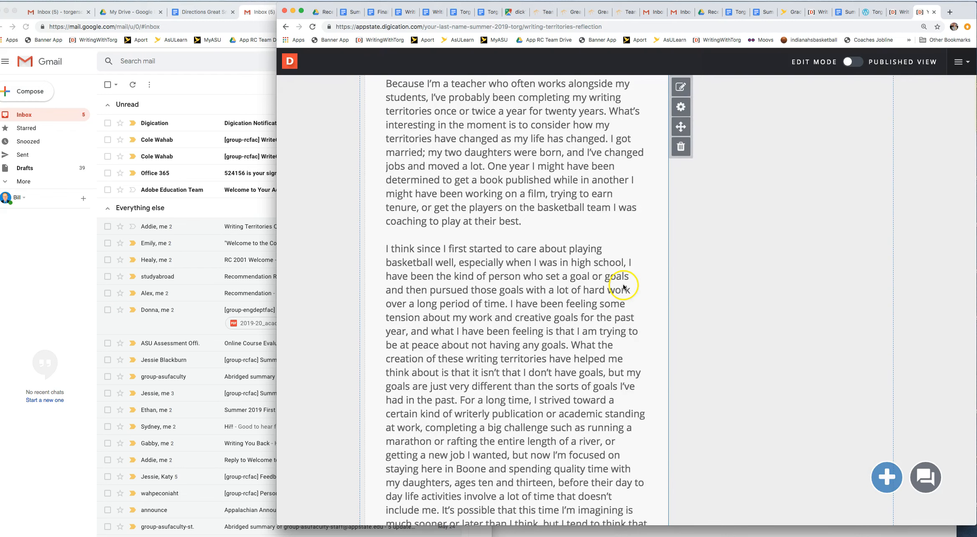
{"action": "scroll", "coordinate": [493, 265], "scroll_direction": "down", "scroll_amount": 4}
{"action": "scroll", "coordinate": [493, 265], "scroll_direction": "down", "scroll_amount": 15}
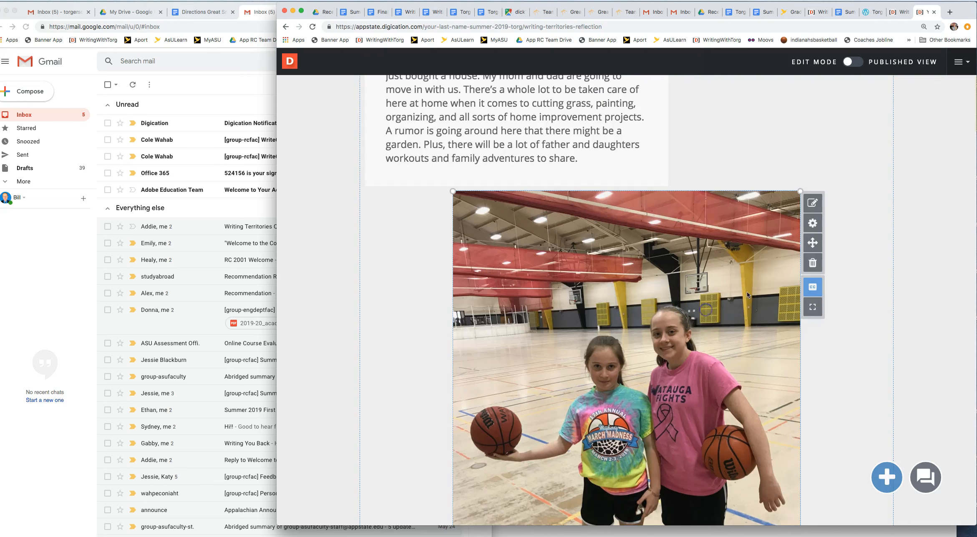
{"action": "left_click_drag", "start_coordinate": [801, 191], "coordinate": [668, 321]}
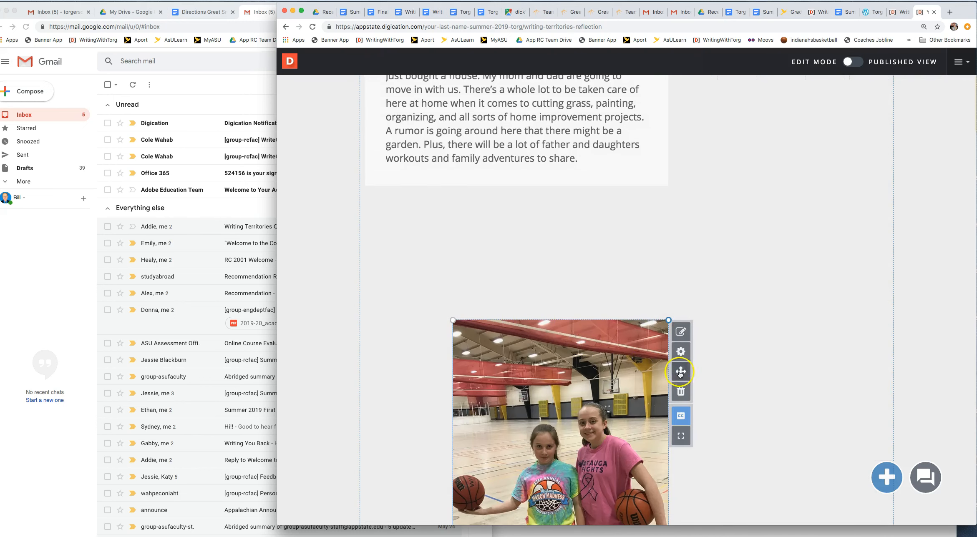
Move the basketball photo into the free column beside the reflection, up next to the paragraph on Corinthians.
{"action": "left_click_drag", "start_coordinate": [561, 364], "coordinate": [753, 214]}
{"action": "scroll", "coordinate": [586, 282], "scroll_direction": "up", "scroll_amount": 6}
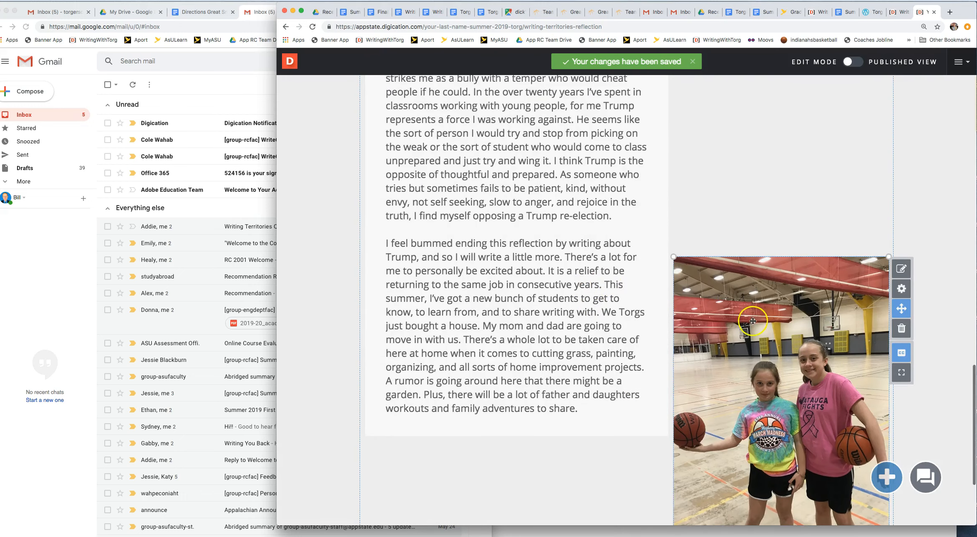
{"action": "scroll", "coordinate": [762, 146], "scroll_direction": "up", "scroll_amount": 6}
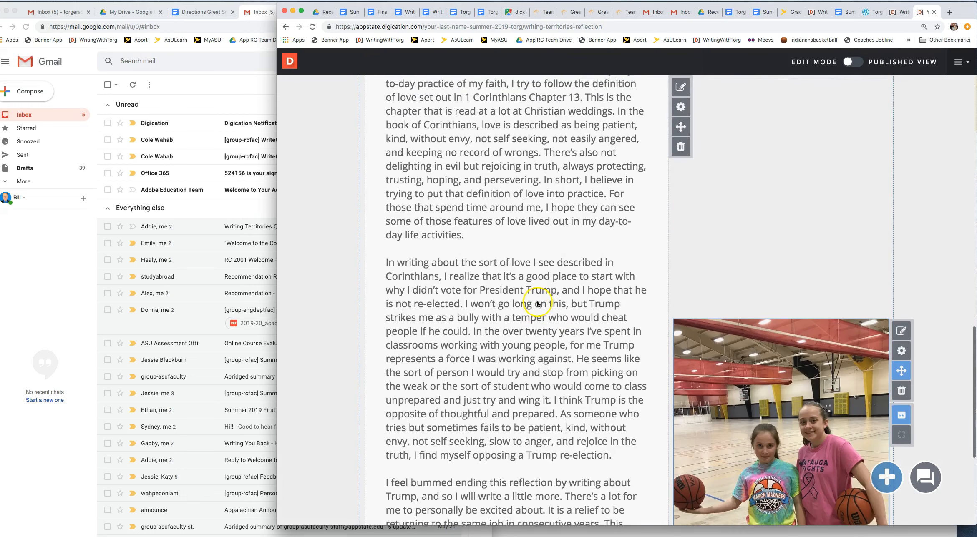
{"action": "left_click_drag", "start_coordinate": [689, 387], "coordinate": [690, 378]}
{"action": "left_click_drag", "start_coordinate": [693, 168], "coordinate": [693, 93]}
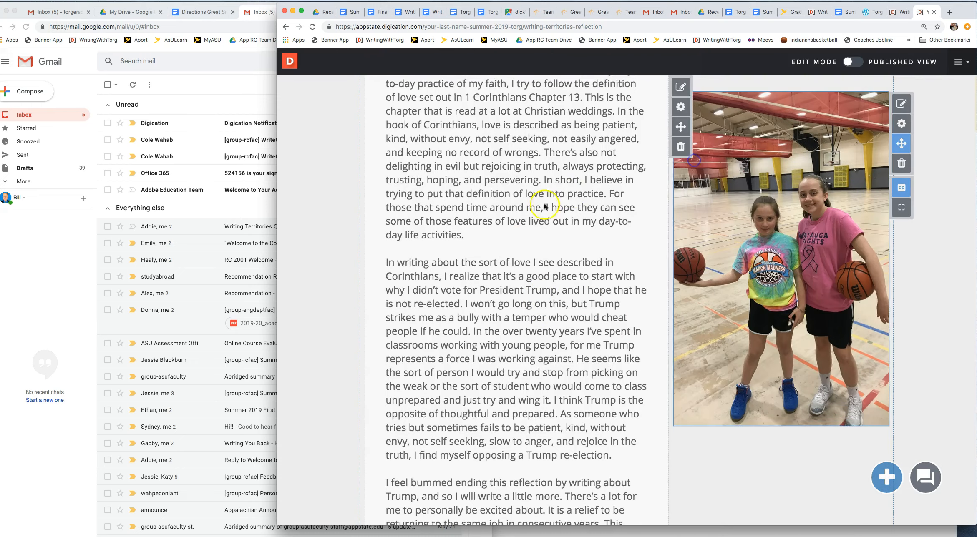
Move the basketball photo up the free column to the top of the page, level with the reflection's title.
{"action": "scroll", "coordinate": [530, 208], "scroll_direction": "up", "scroll_amount": 6}
{"action": "left_click_drag", "start_coordinate": [726, 409], "coordinate": [725, 178]}
{"action": "scroll", "coordinate": [585, 224], "scroll_direction": "up", "scroll_amount": 5}
{"action": "left_click_drag", "start_coordinate": [717, 414], "coordinate": [719, 156]}
{"action": "scroll", "coordinate": [527, 231], "scroll_direction": "up", "scroll_amount": 1}
{"action": "scroll", "coordinate": [527, 230], "scroll_direction": "up", "scroll_amount": 8}
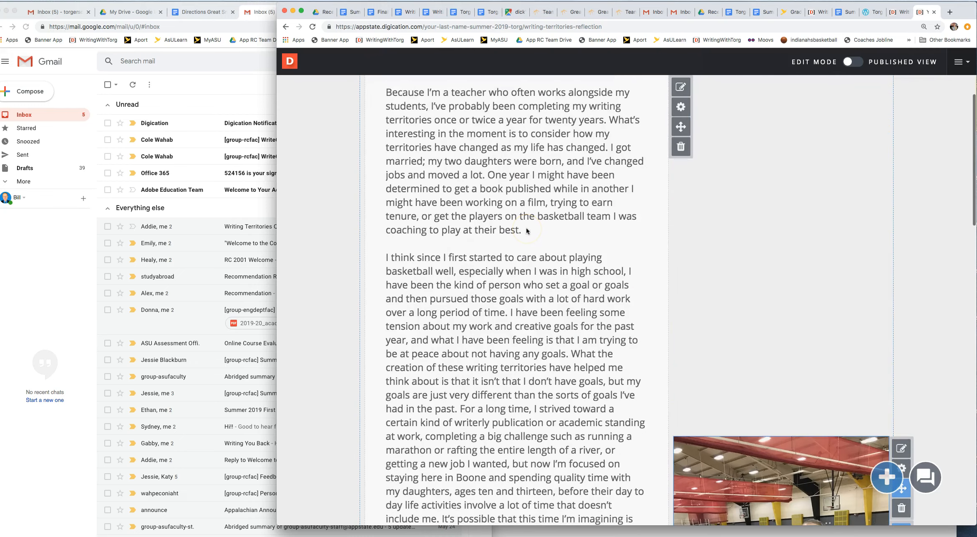
{"action": "left_click_drag", "start_coordinate": [767, 472], "coordinate": [772, 167]}
{"action": "scroll", "coordinate": [617, 251], "scroll_direction": "up", "scroll_amount": 4}
{"action": "left_click_drag", "start_coordinate": [706, 379], "coordinate": [702, 273]}
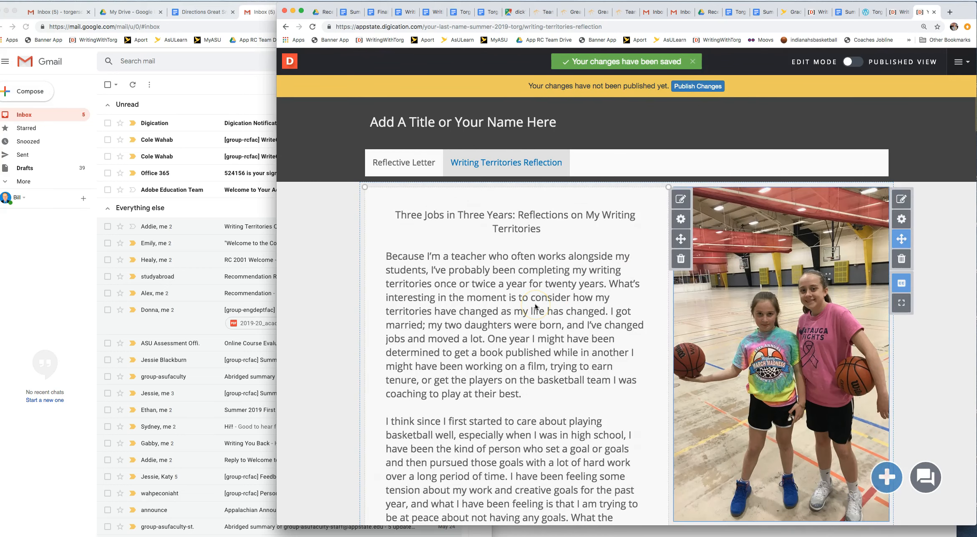
Reduce the height of the basketball photo from its lower edge, keeping its top level with the reflection text block.
{"action": "scroll", "coordinate": [537, 307], "scroll_direction": "down", "scroll_amount": 3}
{"action": "left_click", "coordinate": [543, 328]}
{"action": "left_click", "coordinate": [780, 440]}
{"action": "left_click", "coordinate": [781, 440]}
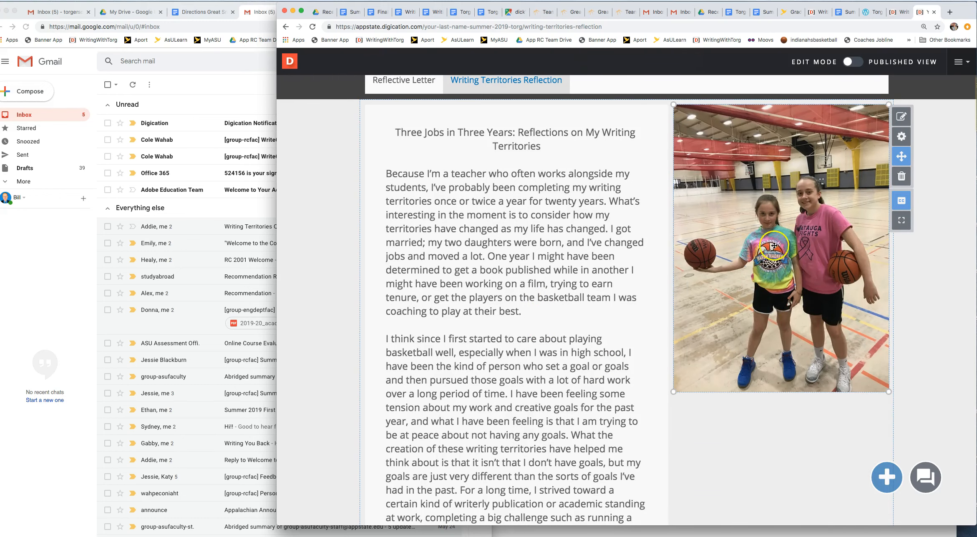
Add the caption "My Girls Ready for Hoops Workout" to the basketball photo.
{"action": "left_click_drag", "start_coordinate": [883, 396], "coordinate": [888, 394]}
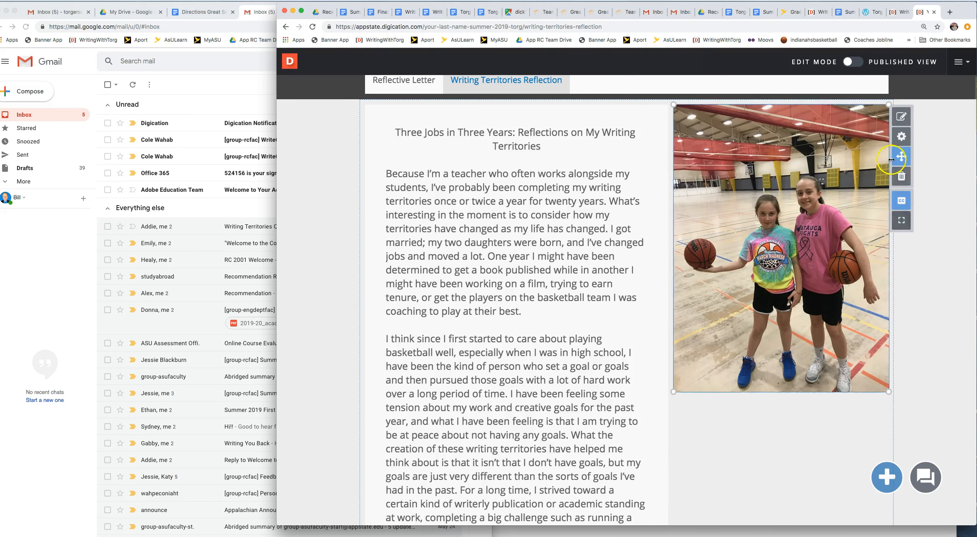
{"action": "left_click", "coordinate": [901, 117]}
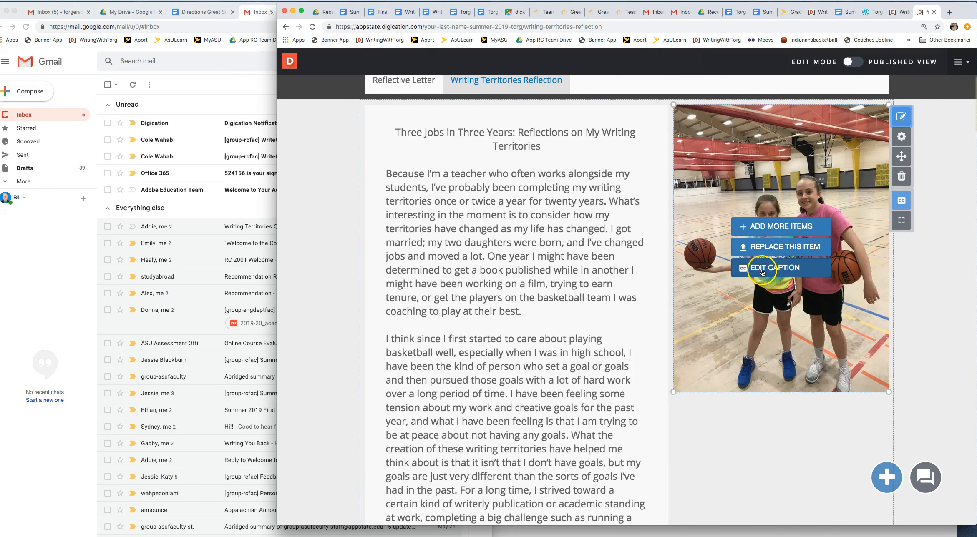
{"action": "left_click", "coordinate": [762, 268]}
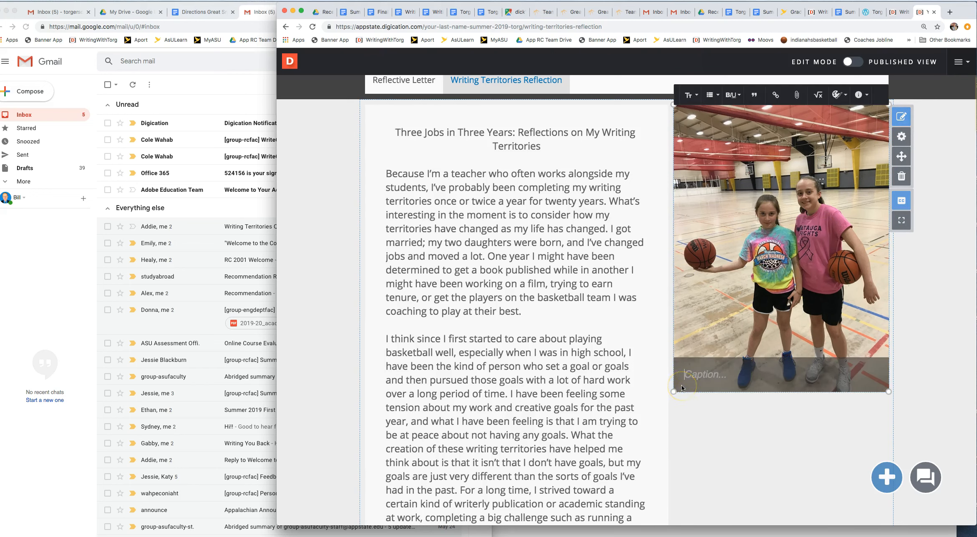
{"action": "type", "text": "My Girls Ready for Hoops "}
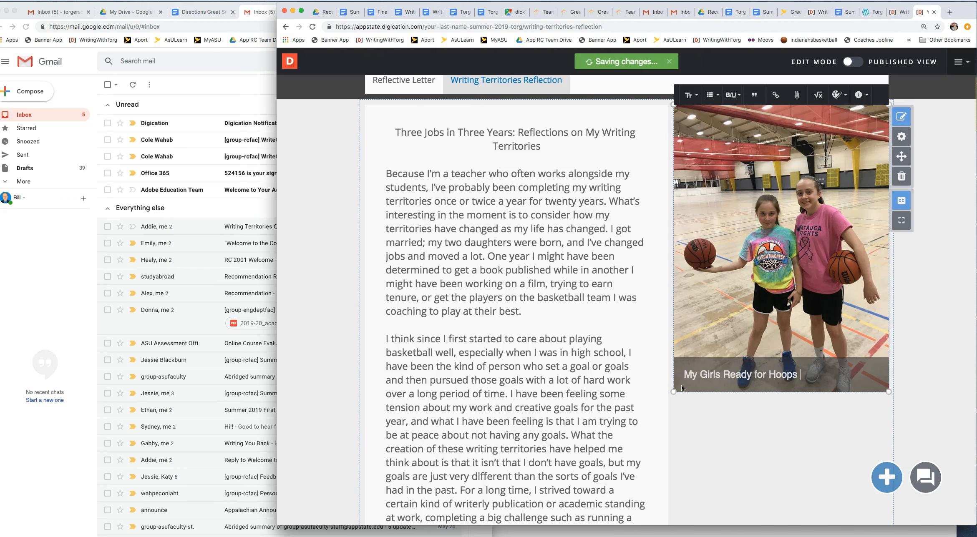
{"action": "type", "text": "Workout"}
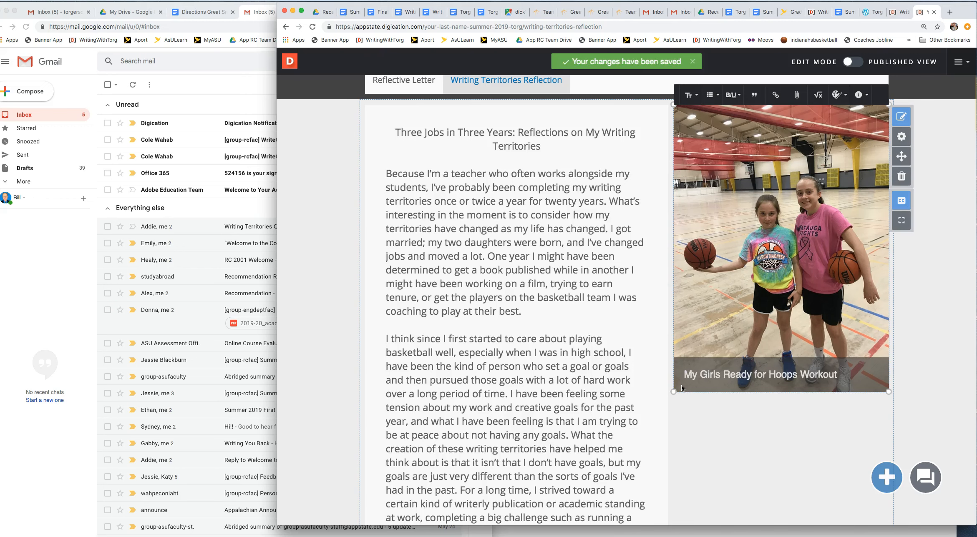
Centre the caption text of the basketball photo.
{"action": "triple_click", "coordinate": [761, 375]}
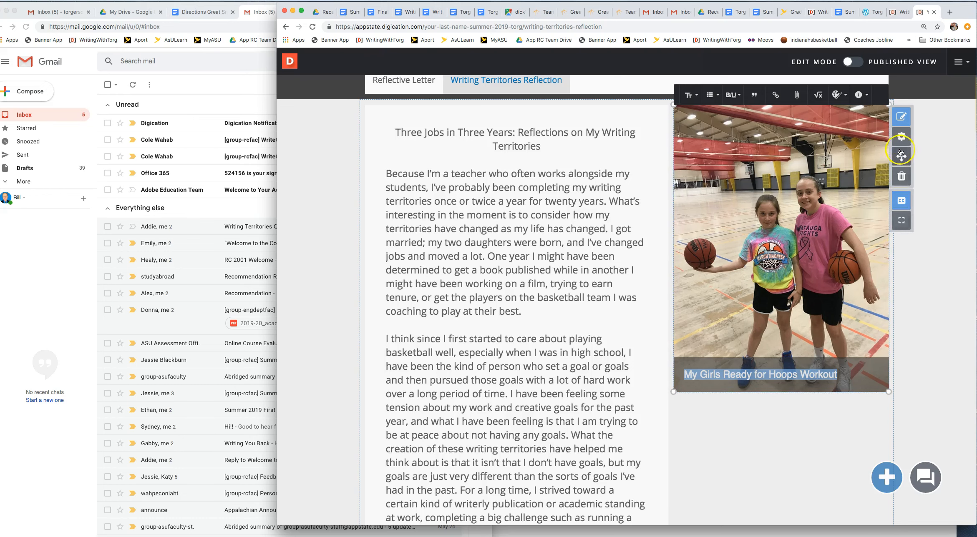
{"action": "left_click", "coordinate": [901, 136]}
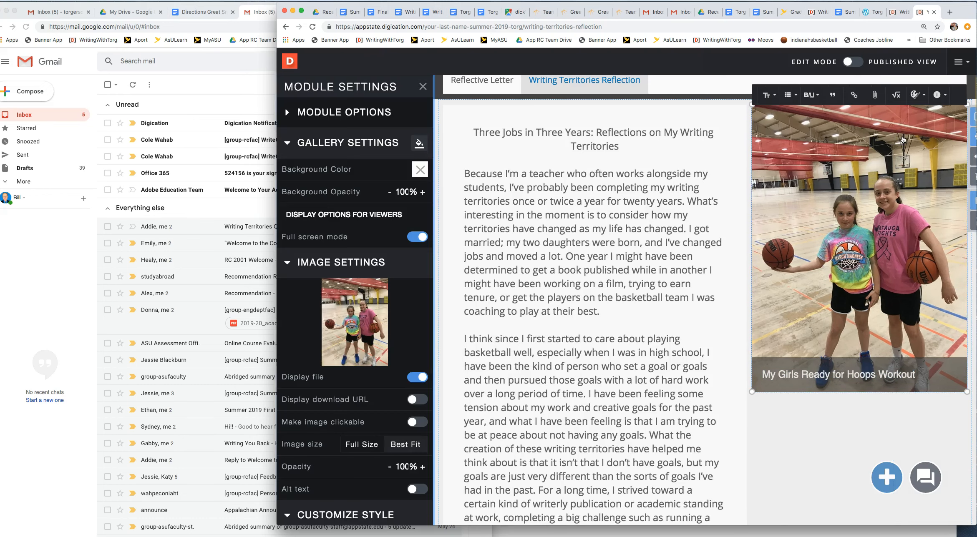
{"action": "left_click", "coordinate": [423, 87]}
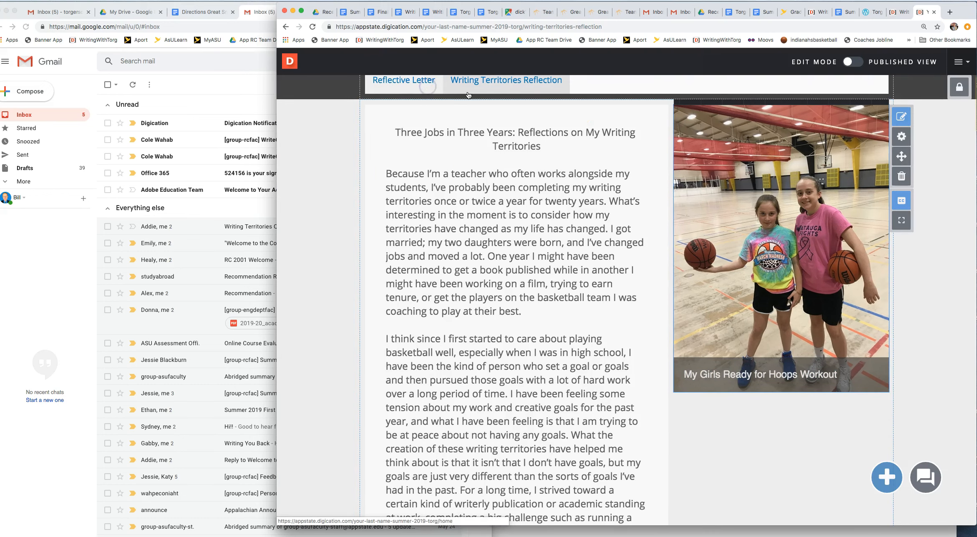
{"action": "left_click", "coordinate": [885, 216]}
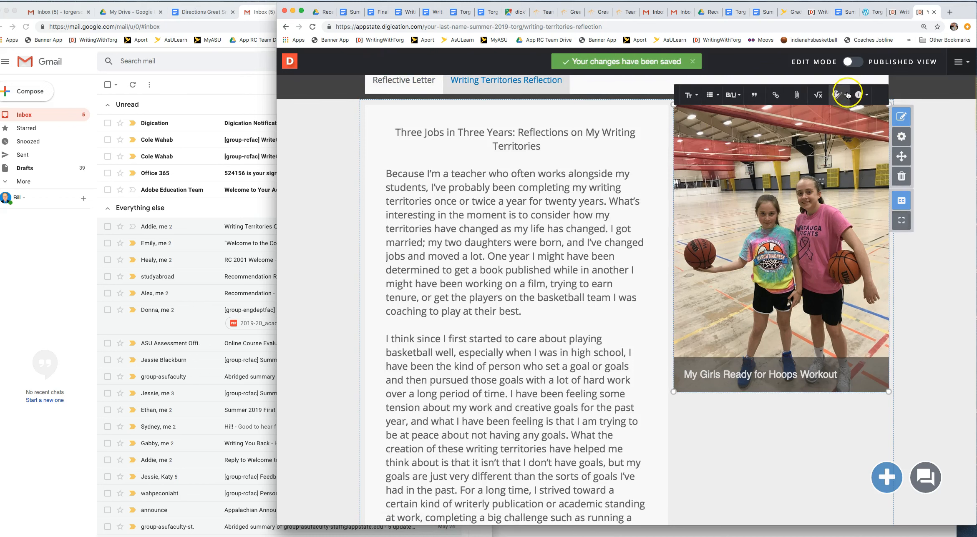
{"action": "left_click", "coordinate": [845, 95]}
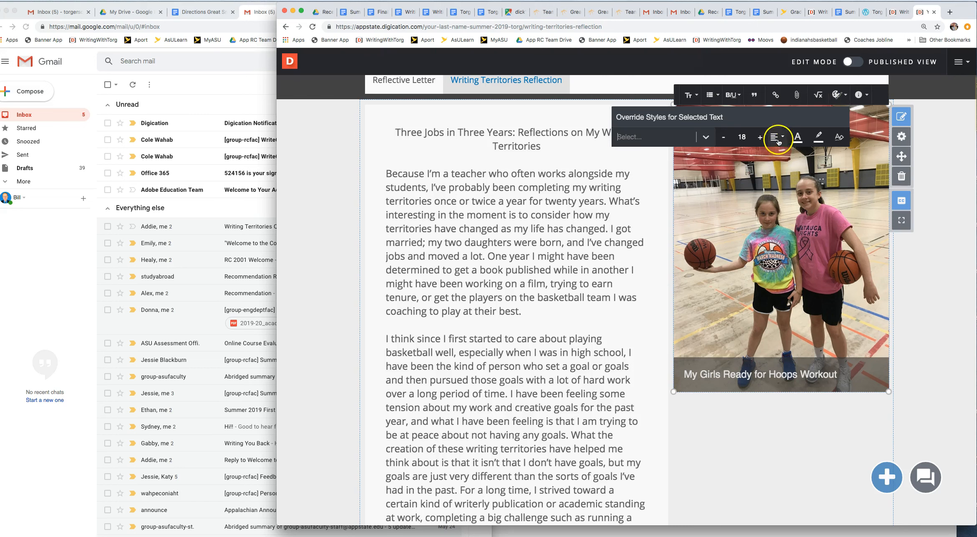
{"action": "left_click", "coordinate": [778, 142]}
{"action": "left_click", "coordinate": [775, 177]}
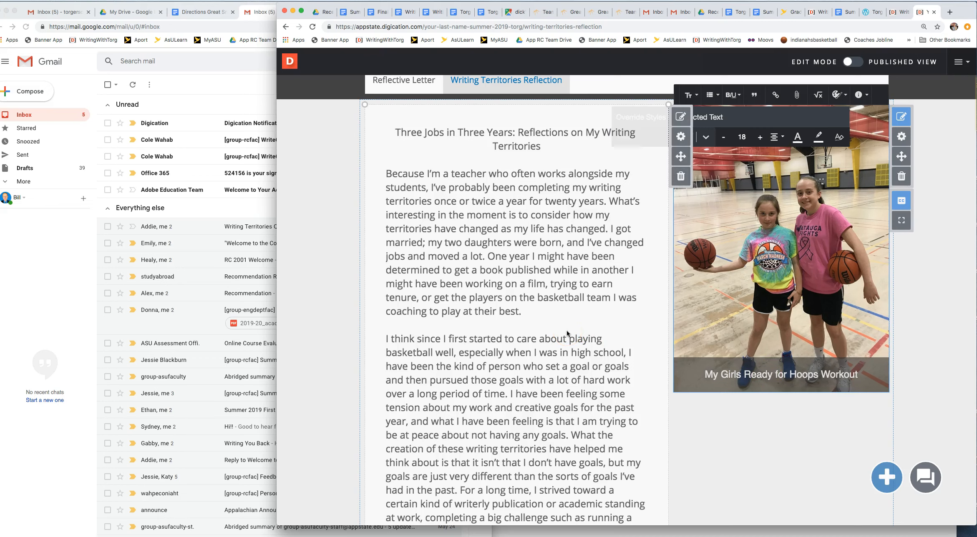
Look through the rest of the reflection down to its closing paragraph to find where another photo could fit.
{"action": "scroll", "coordinate": [566, 330], "scroll_direction": "down", "scroll_amount": 10}
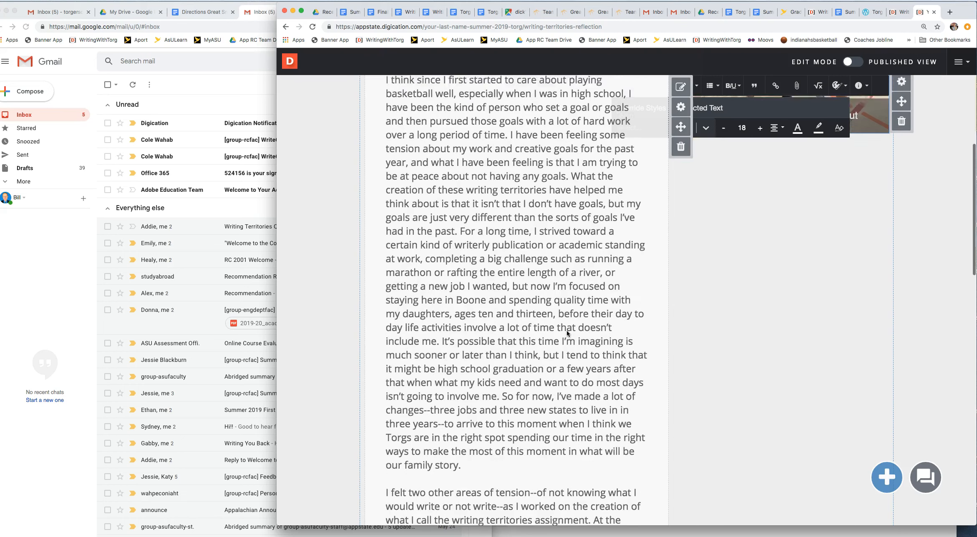
{"action": "scroll", "coordinate": [567, 334], "scroll_direction": "down", "scroll_amount": 1}
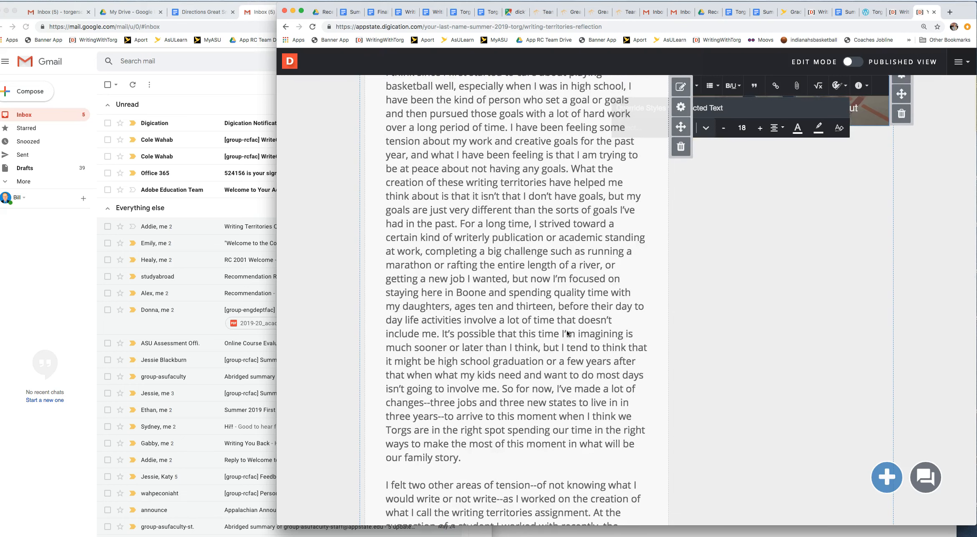
{"action": "scroll", "coordinate": [567, 332], "scroll_direction": "down", "scroll_amount": 3}
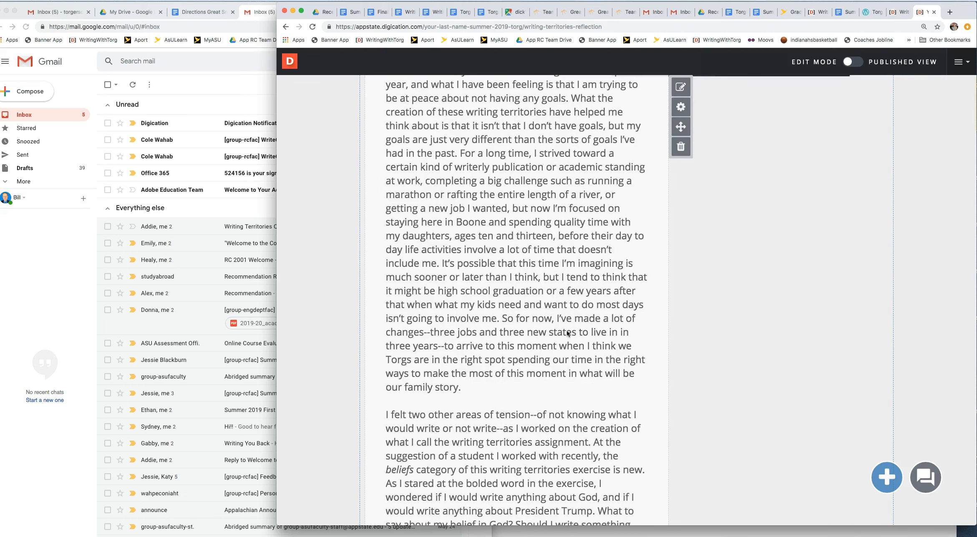
{"action": "scroll", "coordinate": [567, 333], "scroll_direction": "down", "scroll_amount": 8}
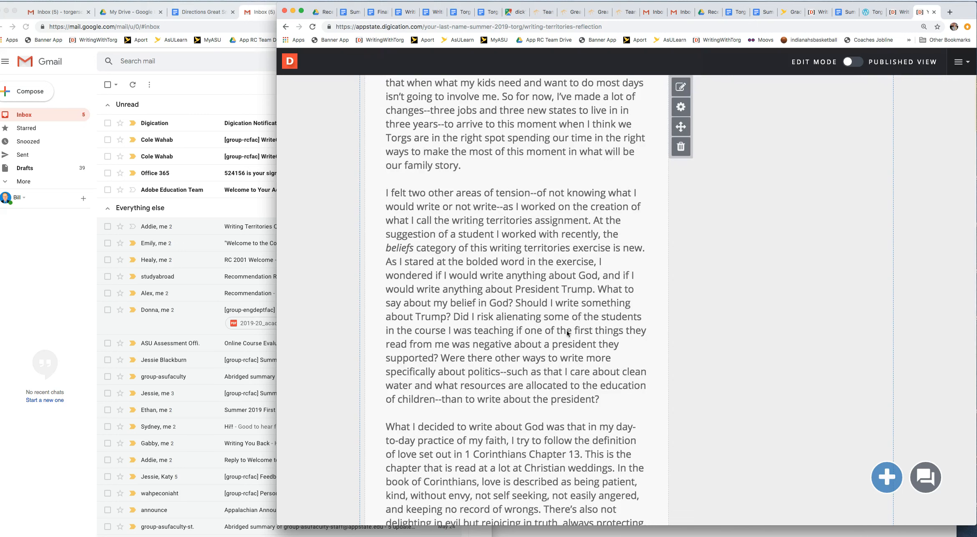
{"action": "scroll", "coordinate": [567, 332], "scroll_direction": "down", "scroll_amount": 3}
{"action": "left_click", "coordinate": [531, 233]}
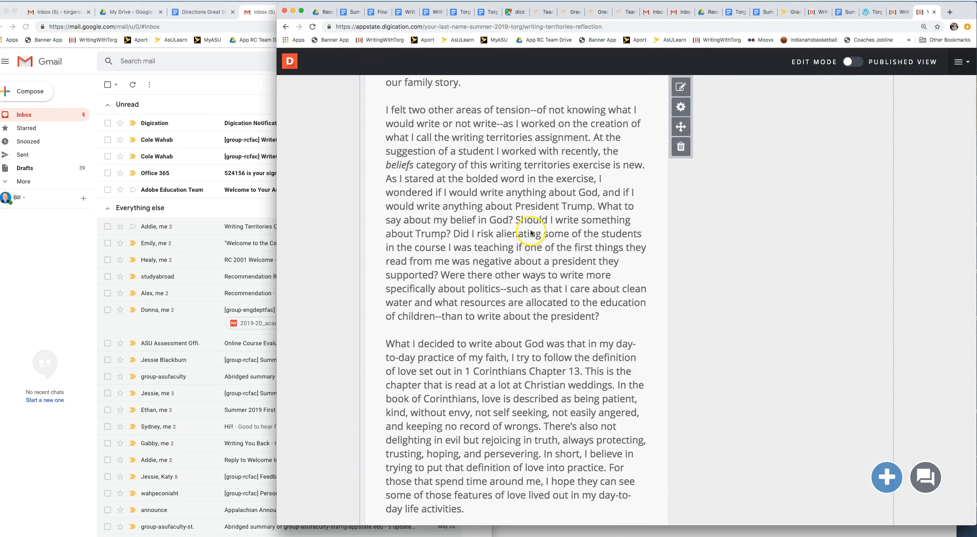
{"action": "scroll", "coordinate": [530, 217], "scroll_direction": "up", "scroll_amount": 2}
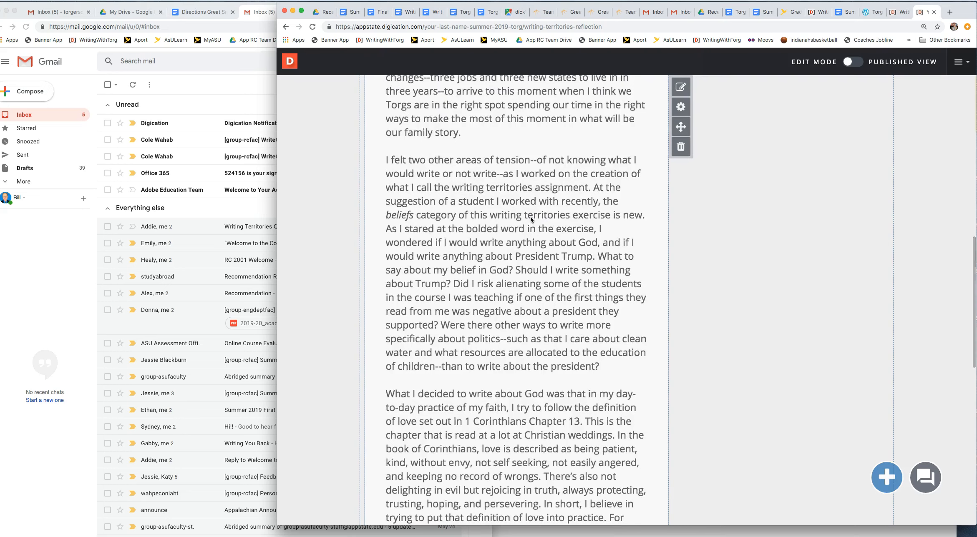
{"action": "scroll", "coordinate": [531, 217], "scroll_direction": "up", "scroll_amount": 6}
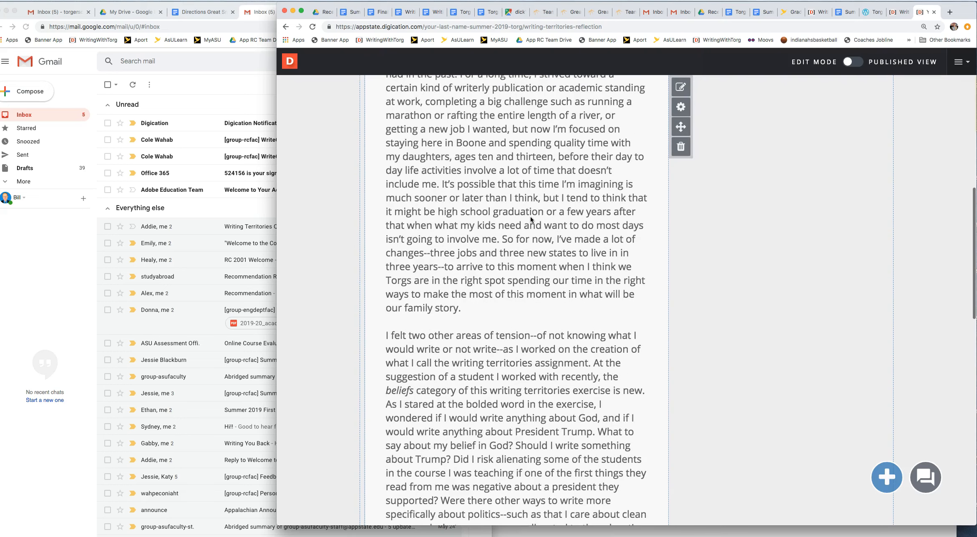
{"action": "scroll", "coordinate": [531, 217], "scroll_direction": "up", "scroll_amount": 3}
{"action": "scroll", "coordinate": [531, 217], "scroll_direction": "down", "scroll_amount": 15}
{"action": "scroll", "coordinate": [531, 217], "scroll_direction": "down", "scroll_amount": 8}
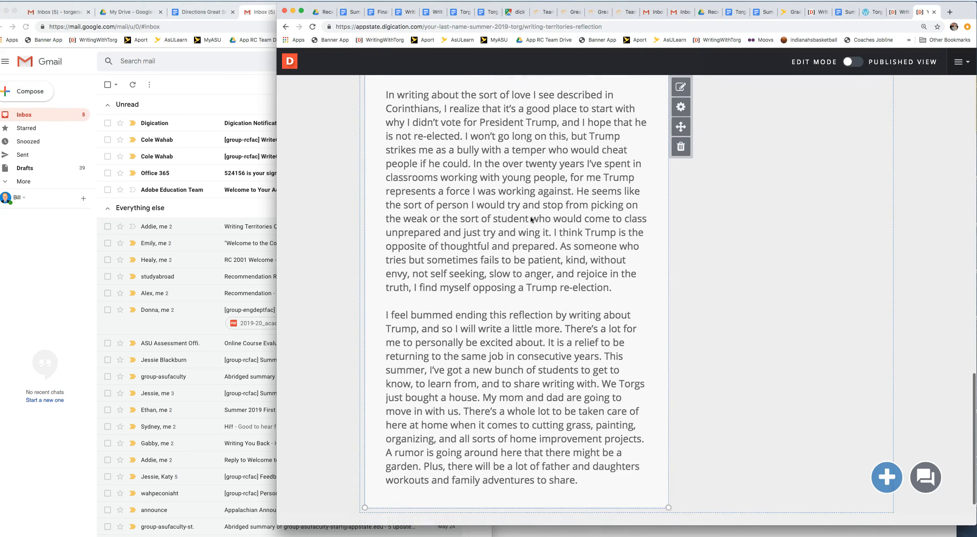
{"action": "left_click", "coordinate": [522, 260]}
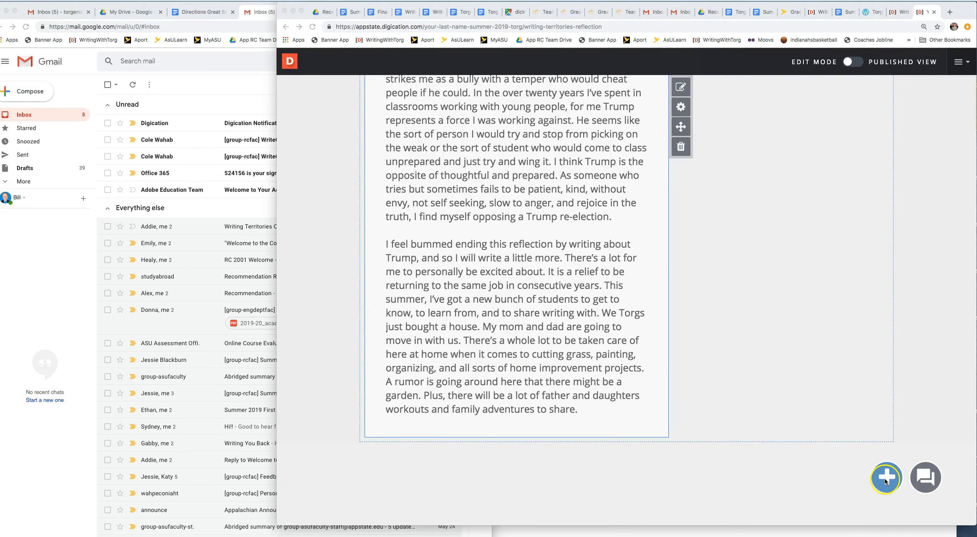
Upload waterfall climb.jpg from the Blog website images folder in Documents as a new image on the page.
{"action": "left_click", "coordinate": [950, 416]}
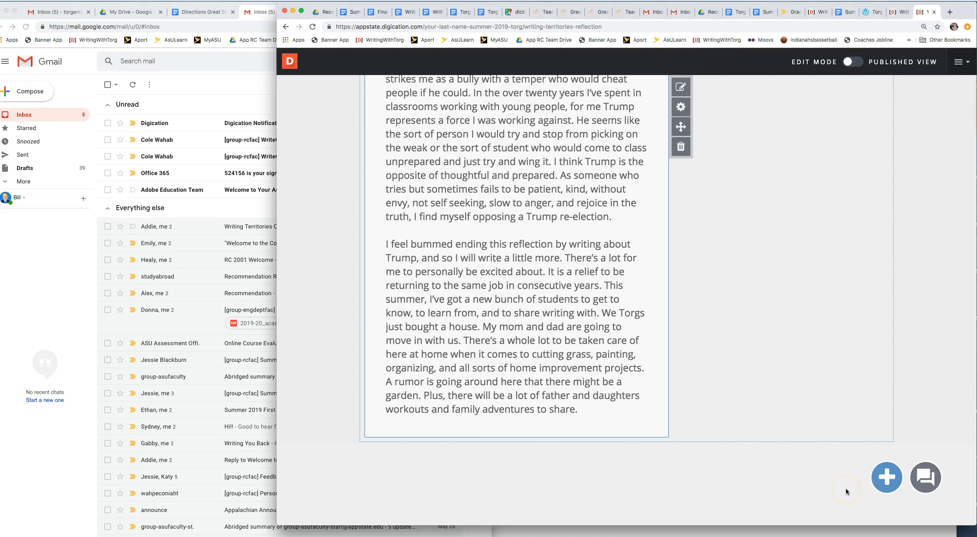
{"action": "left_click", "coordinate": [885, 482]}
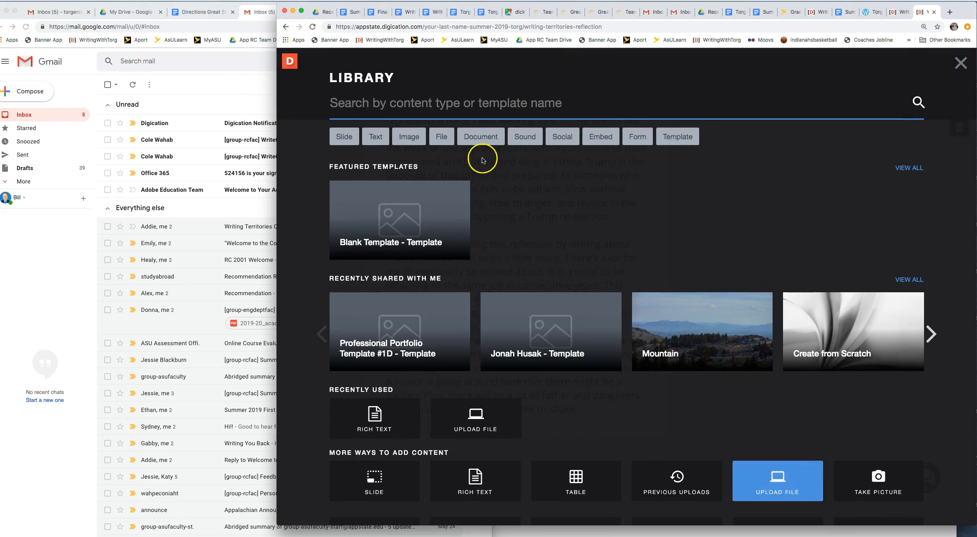
{"action": "left_click", "coordinate": [406, 138]}
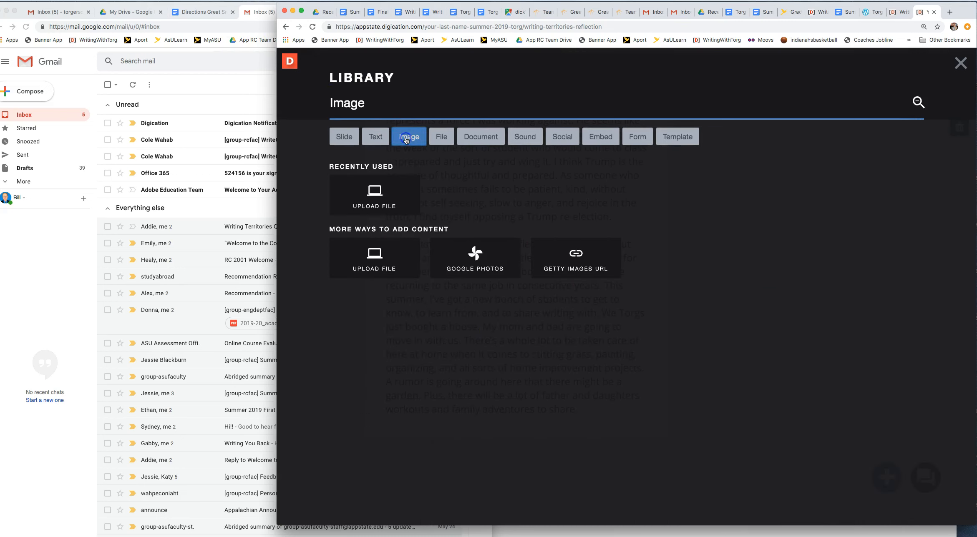
{"action": "left_click", "coordinate": [371, 189]}
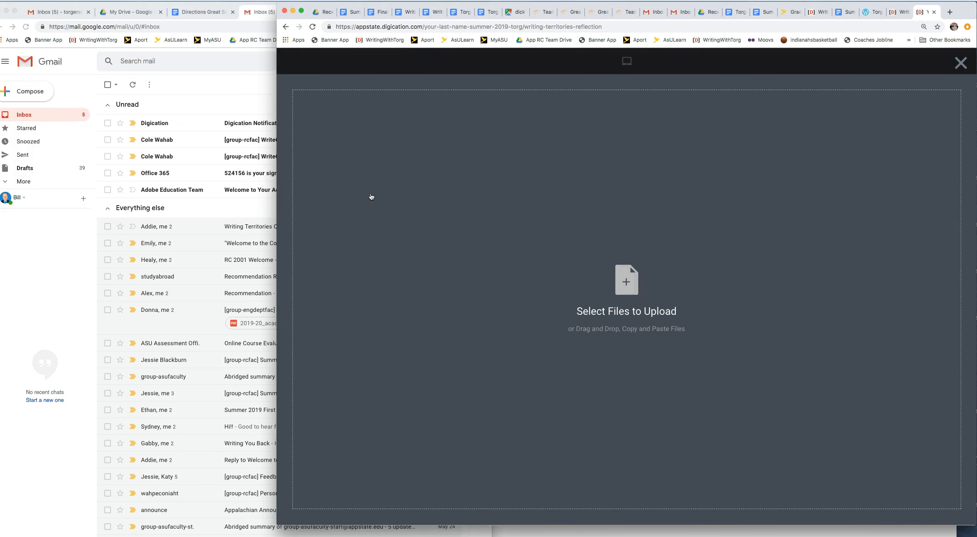
{"action": "left_click", "coordinate": [371, 196]}
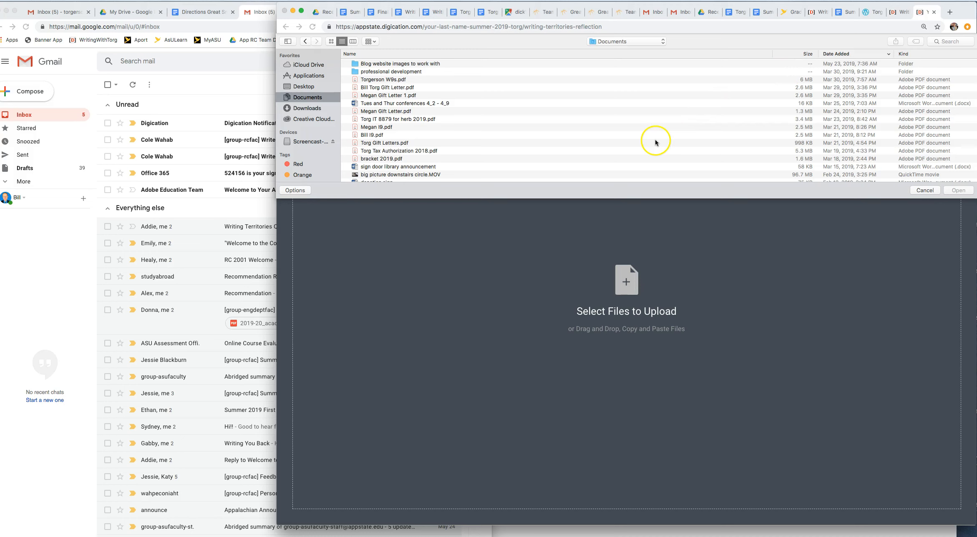
{"action": "double_click", "coordinate": [368, 65]}
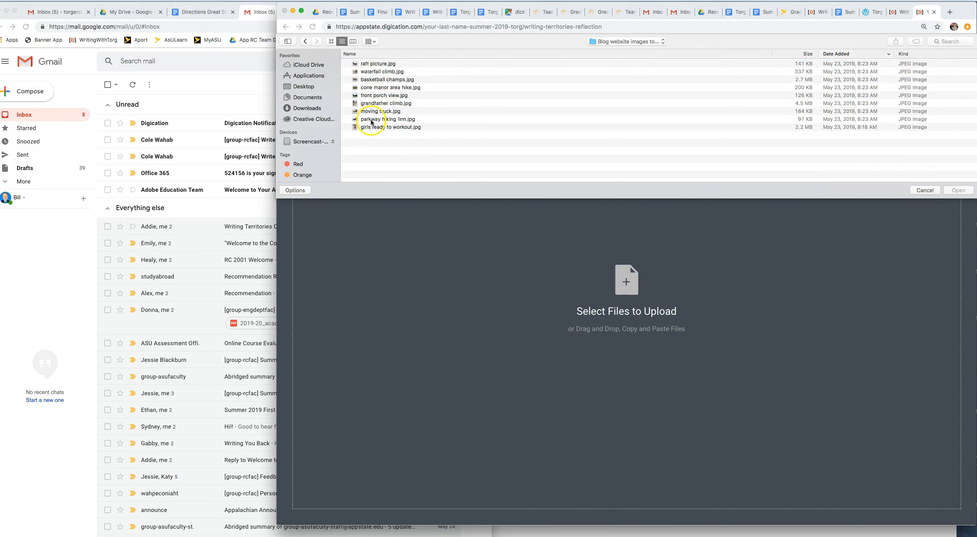
{"action": "double_click", "coordinate": [379, 72]}
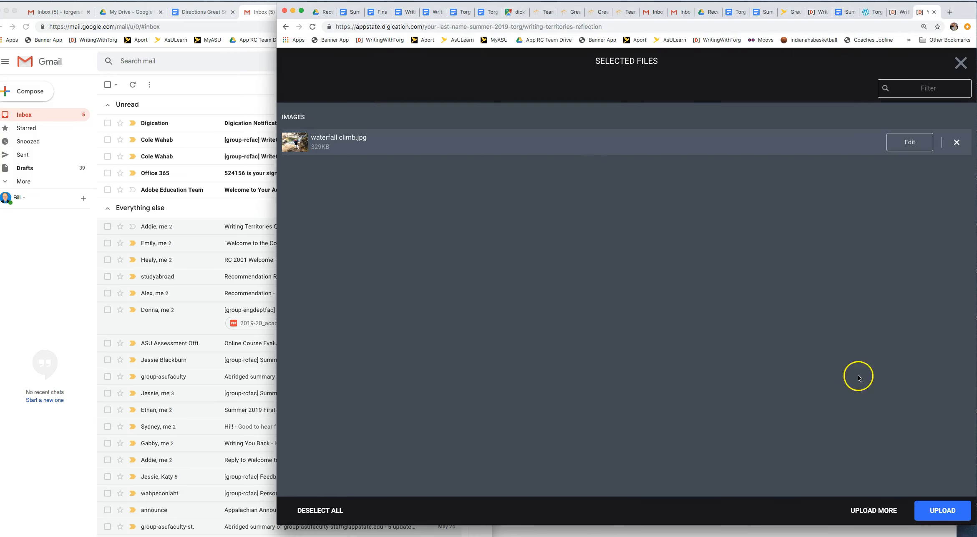
{"action": "left_click", "coordinate": [939, 511]}
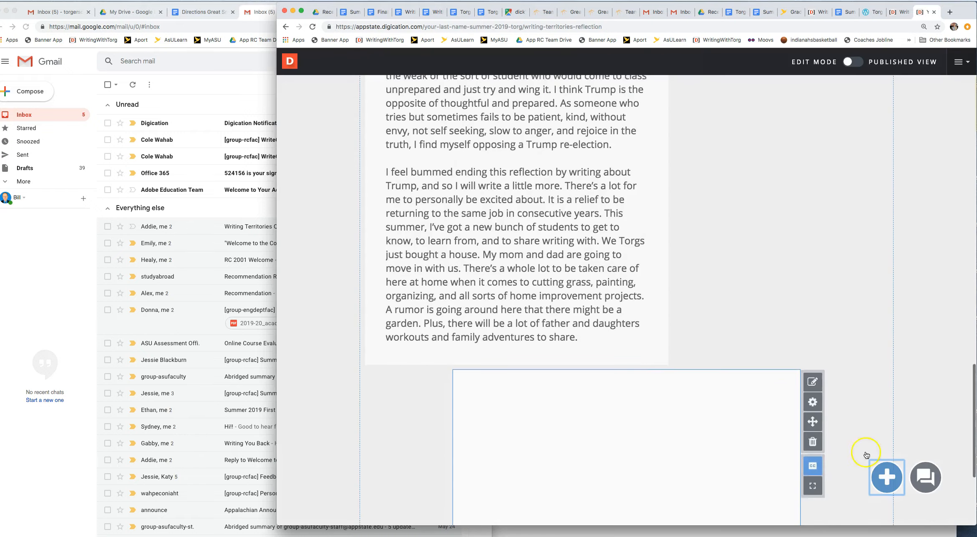
Shrink the waterfall photo until its right edge meets the text block's, and move it into the free column beside the Corinthians paragraphs.
{"action": "left_click_drag", "start_coordinate": [798, 437], "coordinate": [678, 359]}
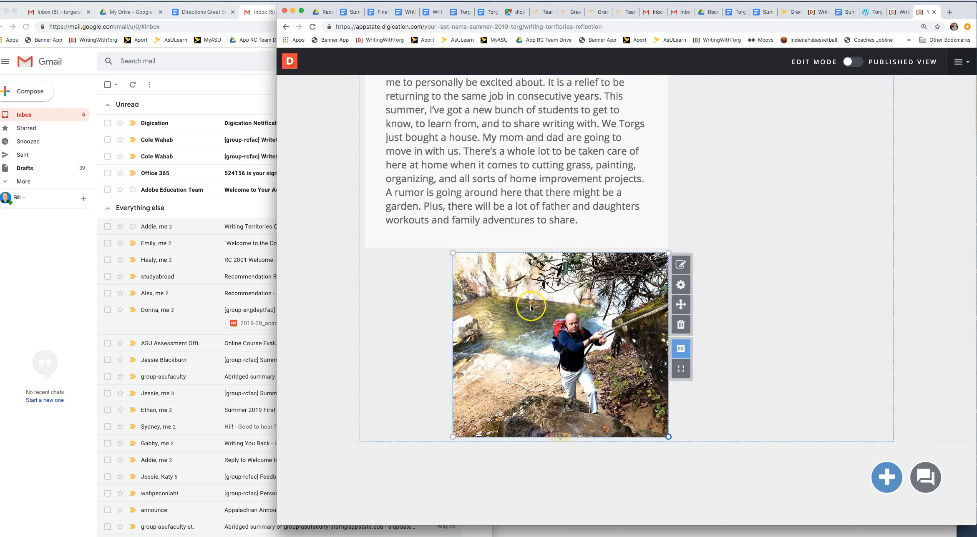
{"action": "left_click", "coordinate": [680, 305]}
{"action": "left_click_drag", "start_coordinate": [516, 310], "coordinate": [752, 112]}
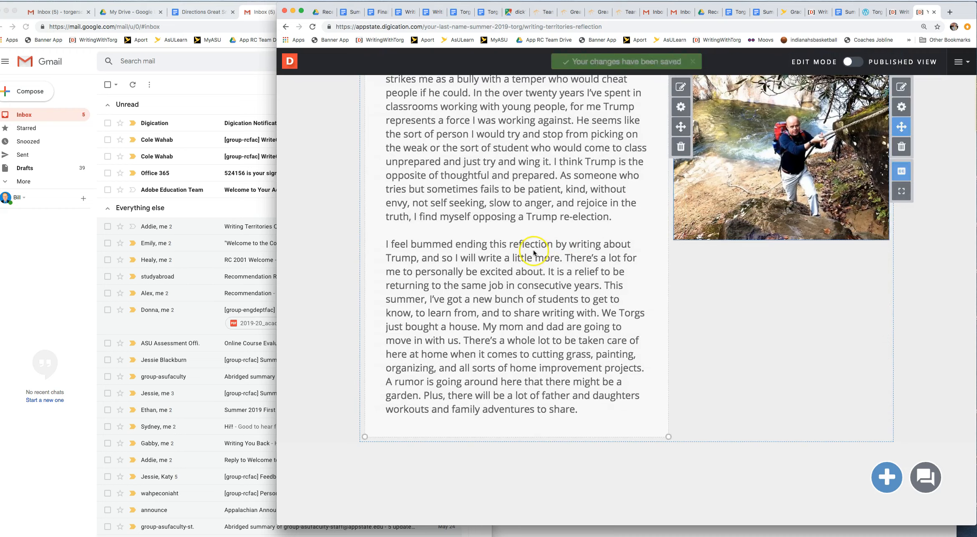
{"action": "scroll", "coordinate": [534, 252], "scroll_direction": "up", "scroll_amount": 7}
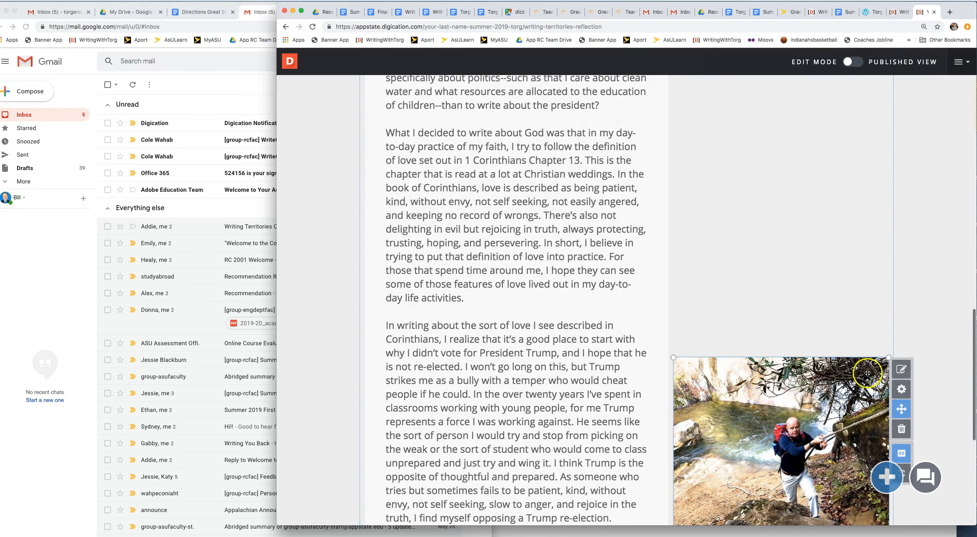
{"action": "left_click_drag", "start_coordinate": [868, 374], "coordinate": [799, 217]}
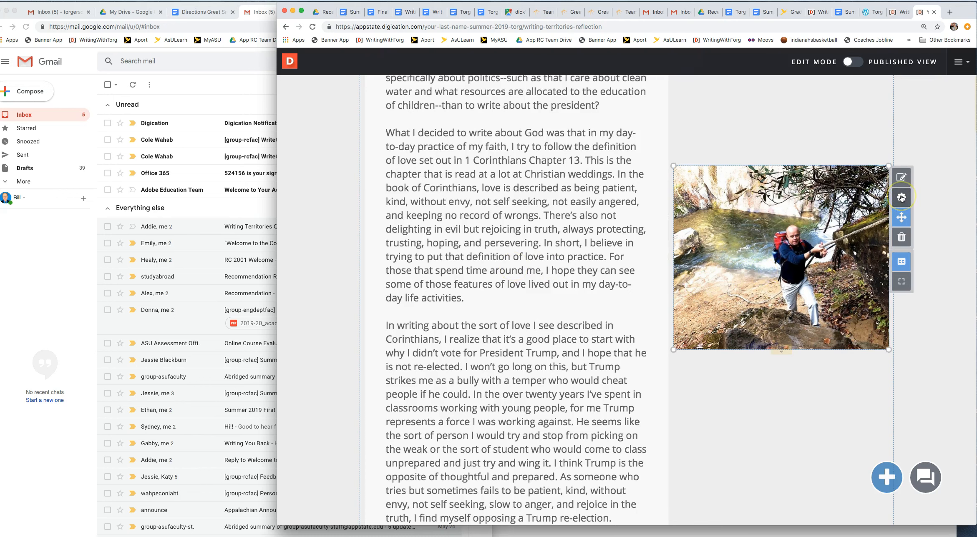
Add the caption "Me Hiking Harper Creek Wilderness Area" to the waterfall photo.
{"action": "left_click", "coordinate": [902, 180]}
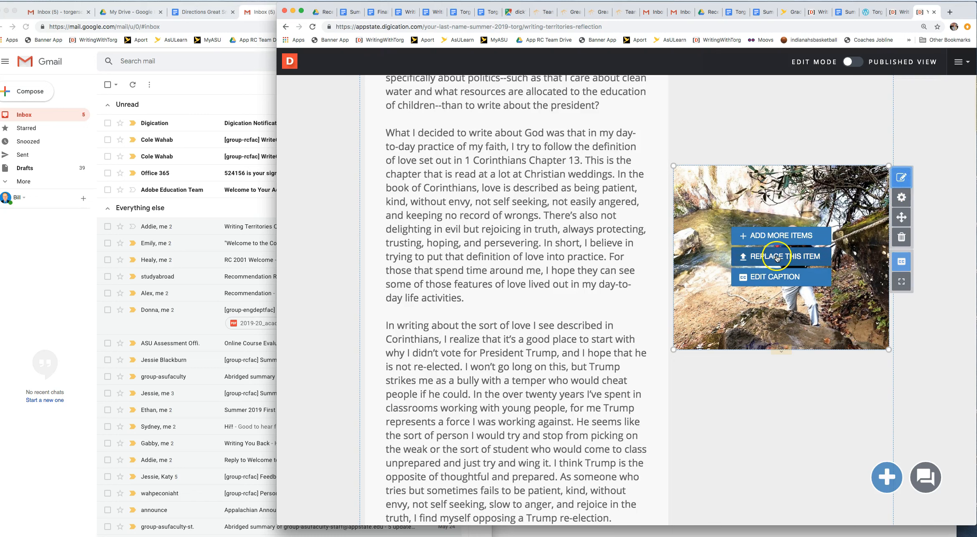
{"action": "left_click", "coordinate": [774, 278]}
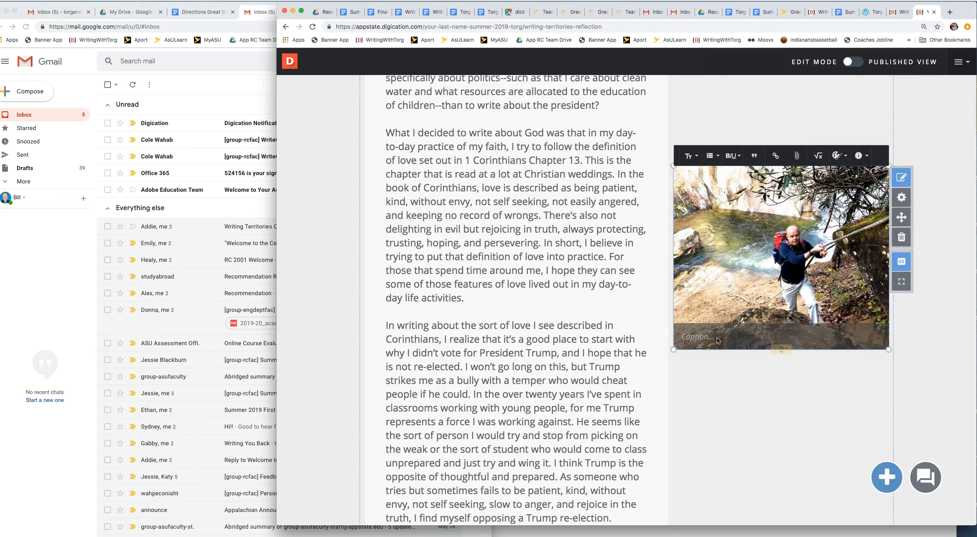
{"action": "type", "text": "Hiking Ha"}
{"action": "type", "text": "rper Creek Wilderness Area"}
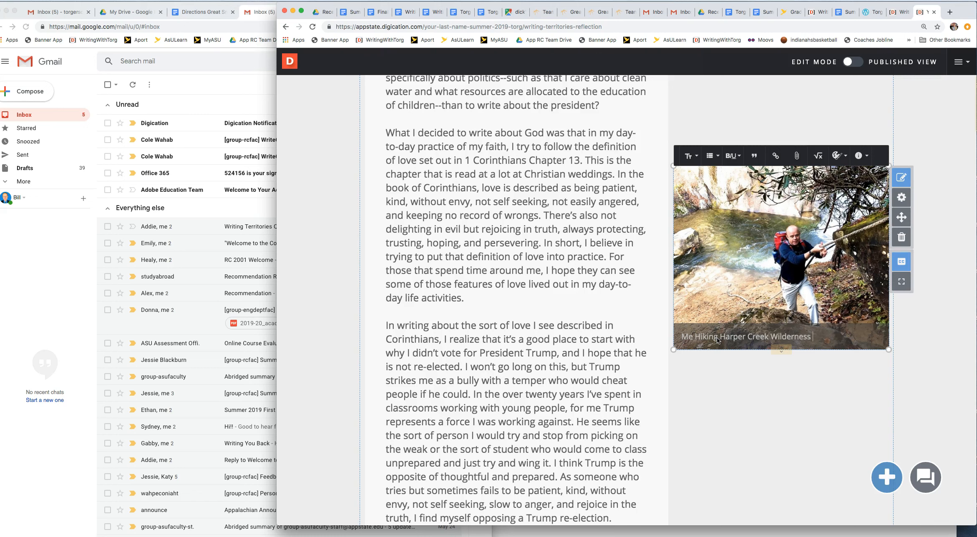
Center the waterfall photo's caption text and finish editing it.
{"action": "triple_click", "coordinate": [744, 336]}
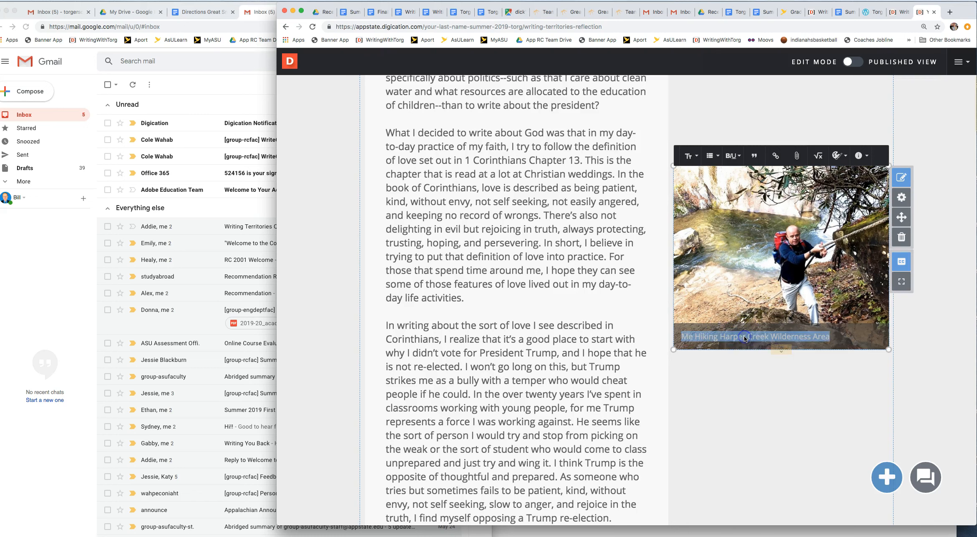
{"action": "left_click", "coordinate": [845, 155]}
{"action": "left_click", "coordinate": [777, 199]}
{"action": "left_click", "coordinate": [777, 235]}
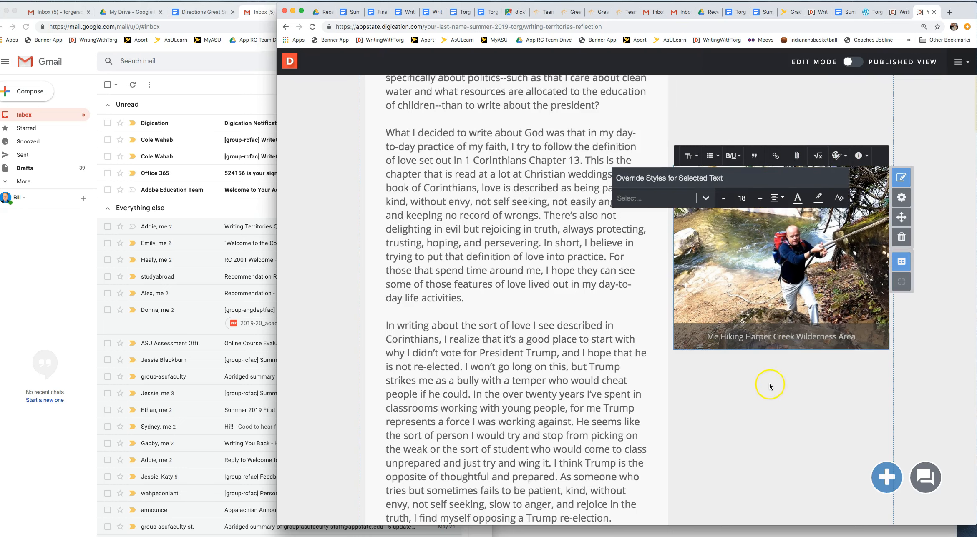
{"action": "left_click", "coordinate": [770, 400]}
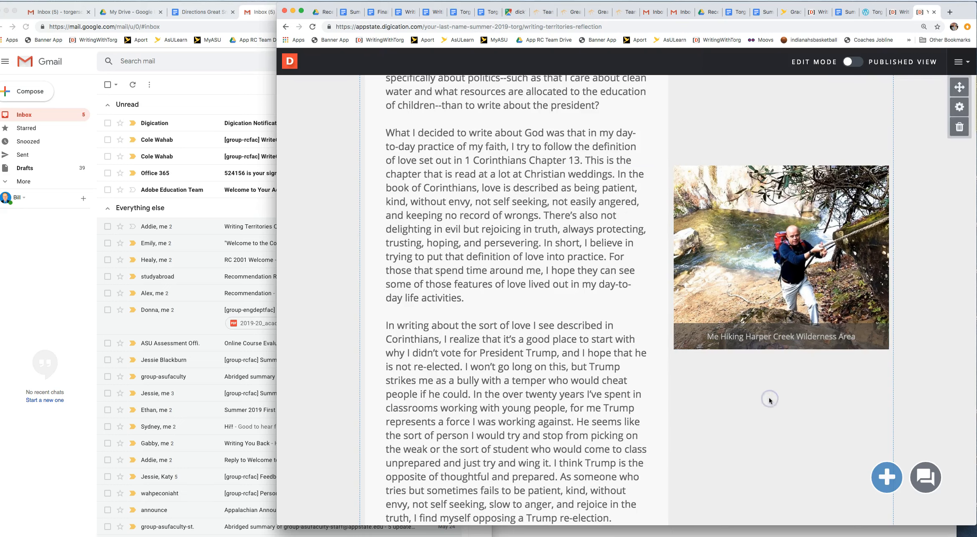
Review the whole reflection page, checking how both captioned photos sit beside the text from the title to the closing paragraph.
{"action": "scroll", "coordinate": [589, 196], "scroll_direction": "up", "scroll_amount": 15}
{"action": "scroll", "coordinate": [590, 201], "scroll_direction": "down", "scroll_amount": 5}
{"action": "scroll", "coordinate": [590, 203], "scroll_direction": "down", "scroll_amount": 17}
{"action": "scroll", "coordinate": [590, 203], "scroll_direction": "up", "scroll_amount": 12}
{"action": "scroll", "coordinate": [590, 203], "scroll_direction": "down", "scroll_amount": 4}
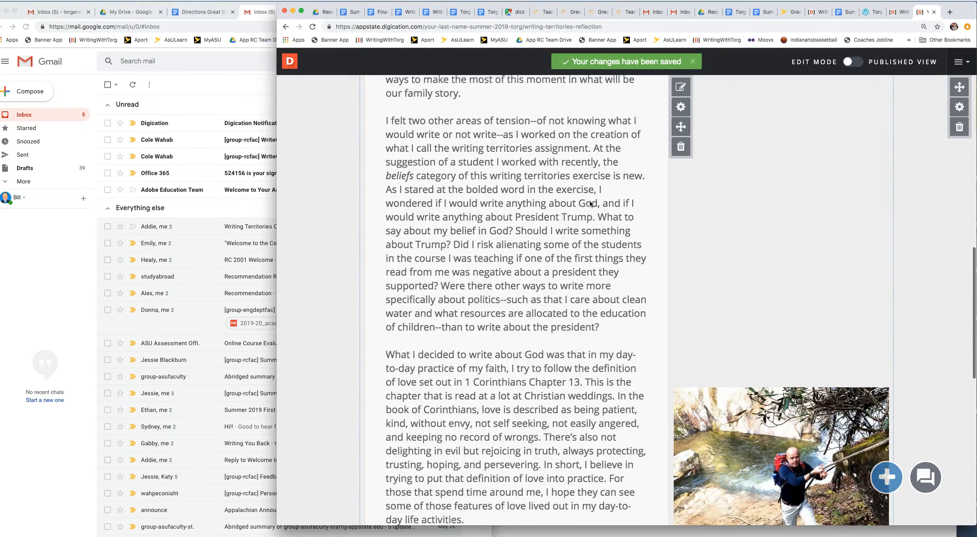
{"action": "scroll", "coordinate": [590, 203], "scroll_direction": "up", "scroll_amount": 15}
{"action": "left_click", "coordinate": [741, 290]}
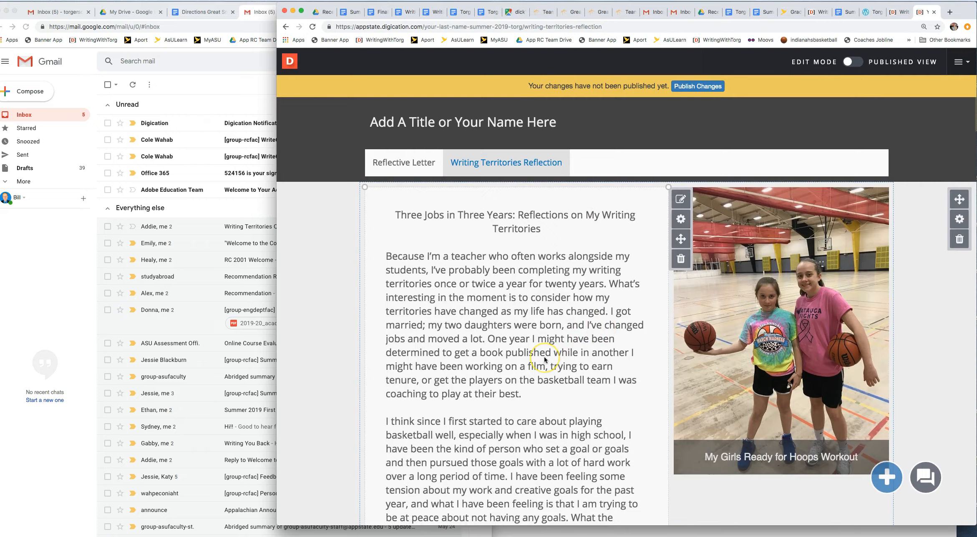
{"action": "scroll", "coordinate": [545, 357], "scroll_direction": "down", "scroll_amount": 15}
{"action": "scroll", "coordinate": [544, 358], "scroll_direction": "down", "scroll_amount": 15}
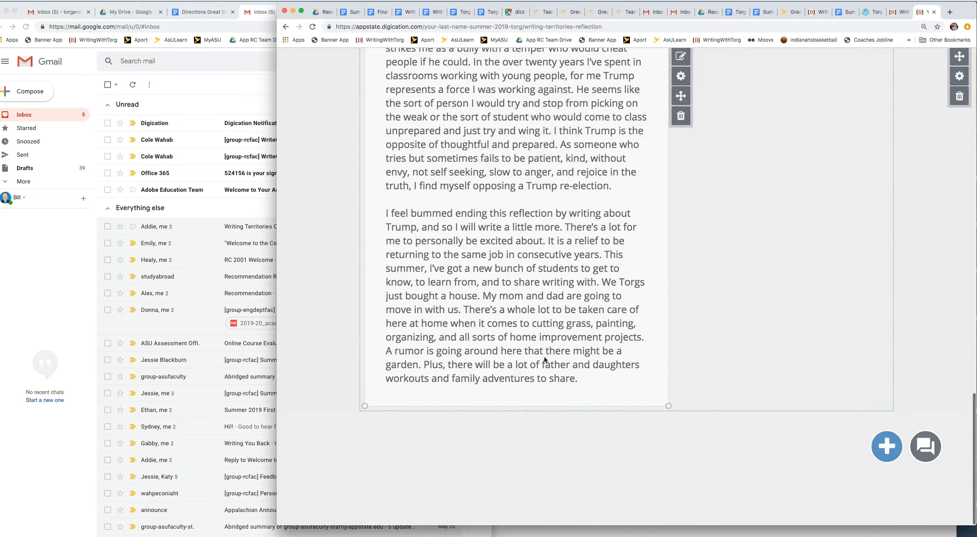
{"action": "scroll", "coordinate": [544, 356], "scroll_direction": "up", "scroll_amount": 15}
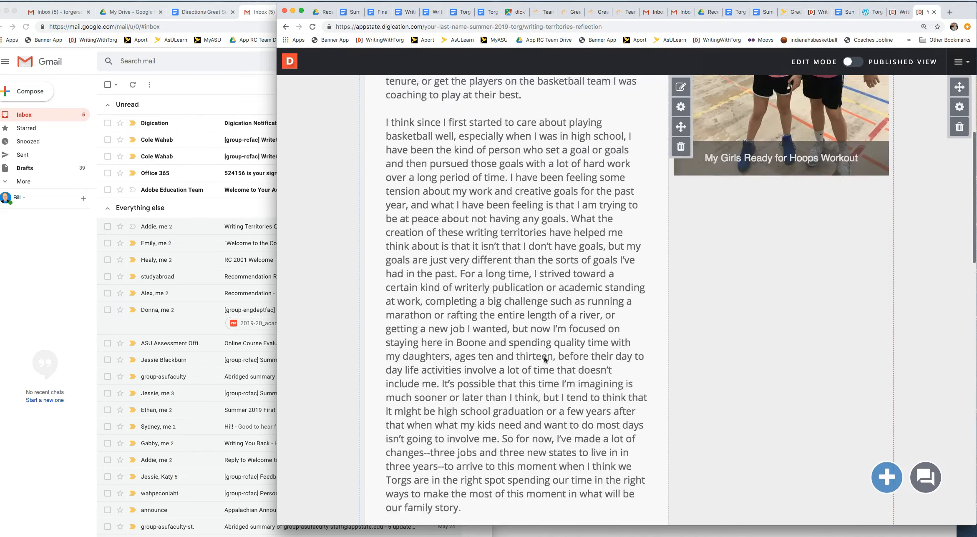
{"action": "left_click", "coordinate": [772, 234]}
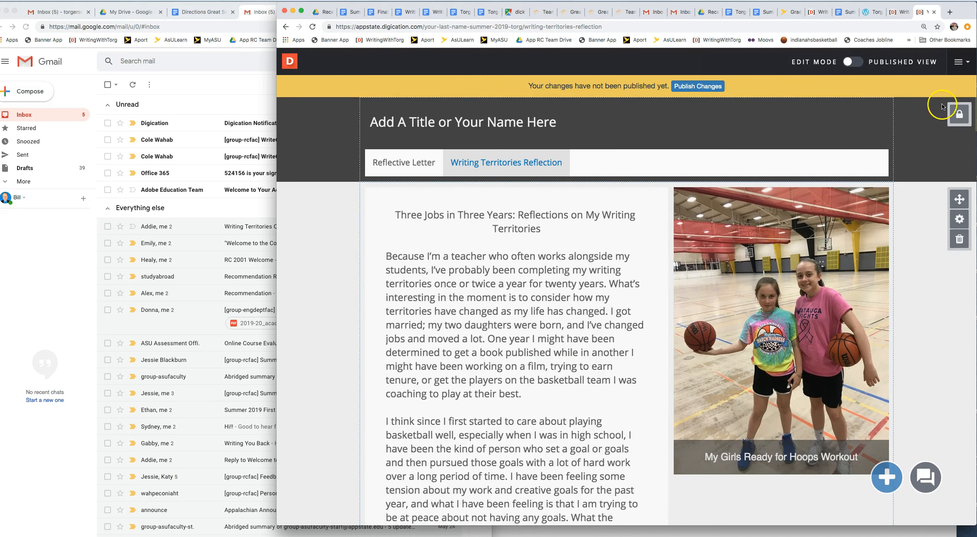
Unlock the header slide and examine its style settings for the top and bottom layer backgrounds.
{"action": "left_click", "coordinate": [960, 117]}
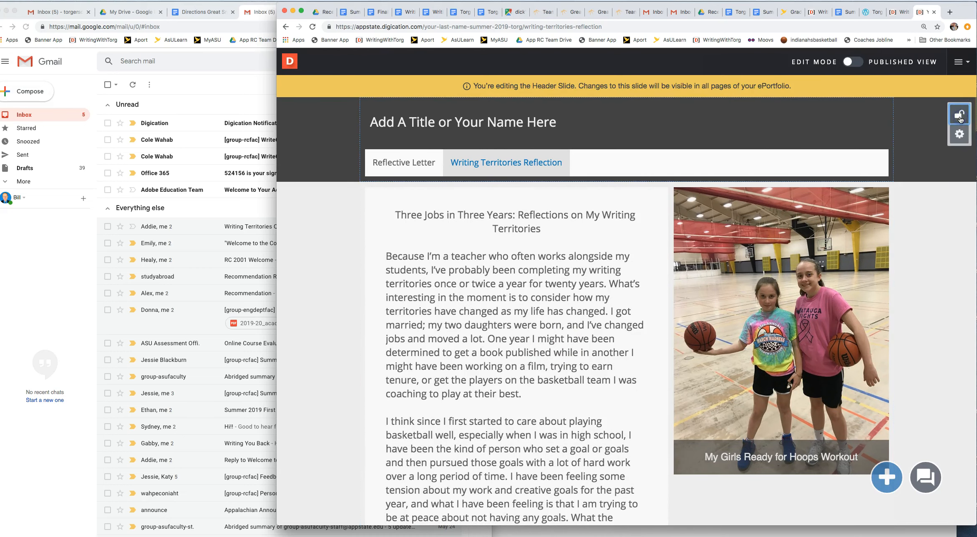
{"action": "left_click", "coordinate": [958, 134]}
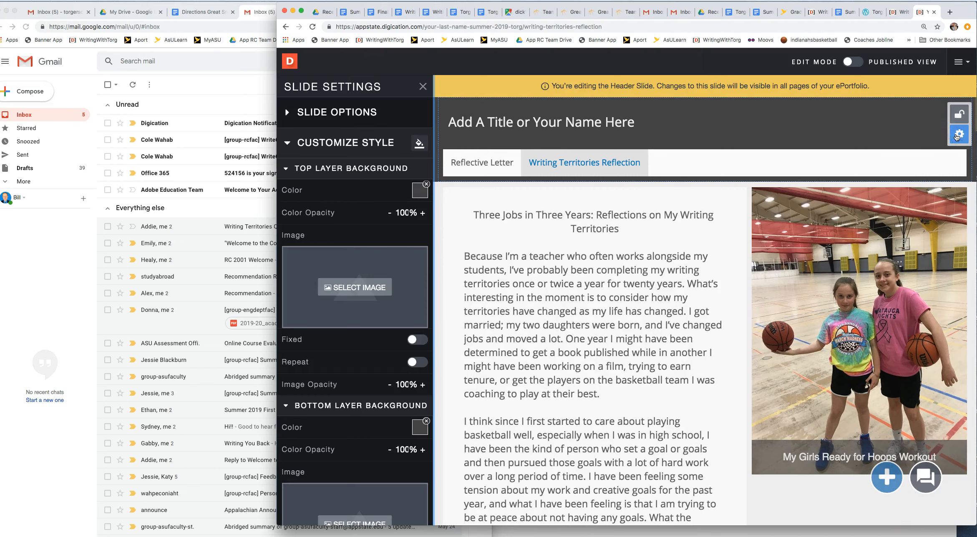
{"action": "left_click", "coordinate": [425, 198]}
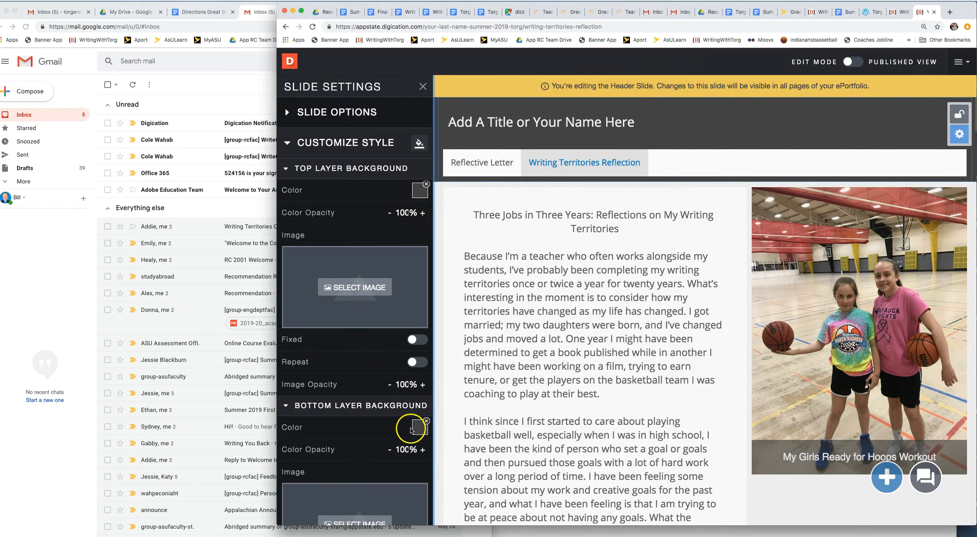
{"action": "left_click", "coordinate": [904, 182]}
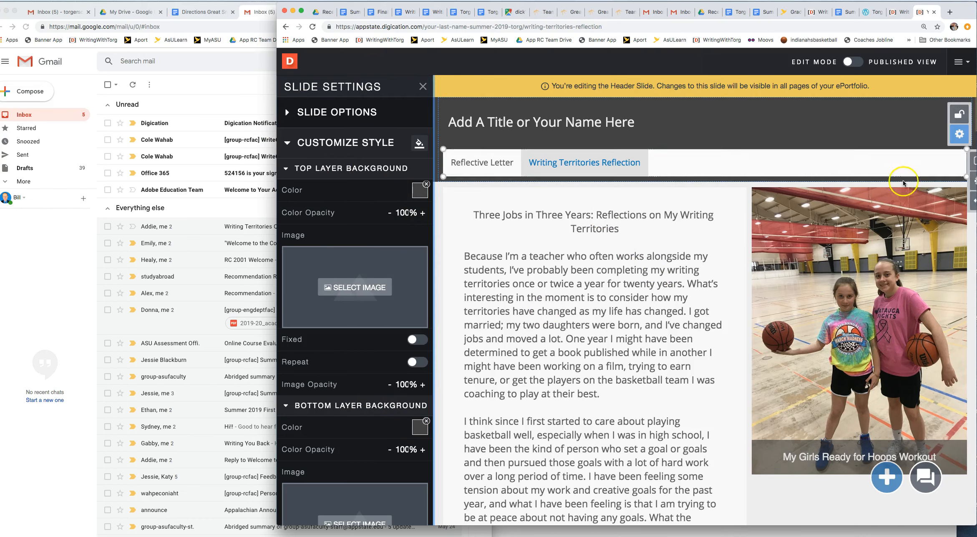
{"action": "left_click", "coordinate": [766, 234]}
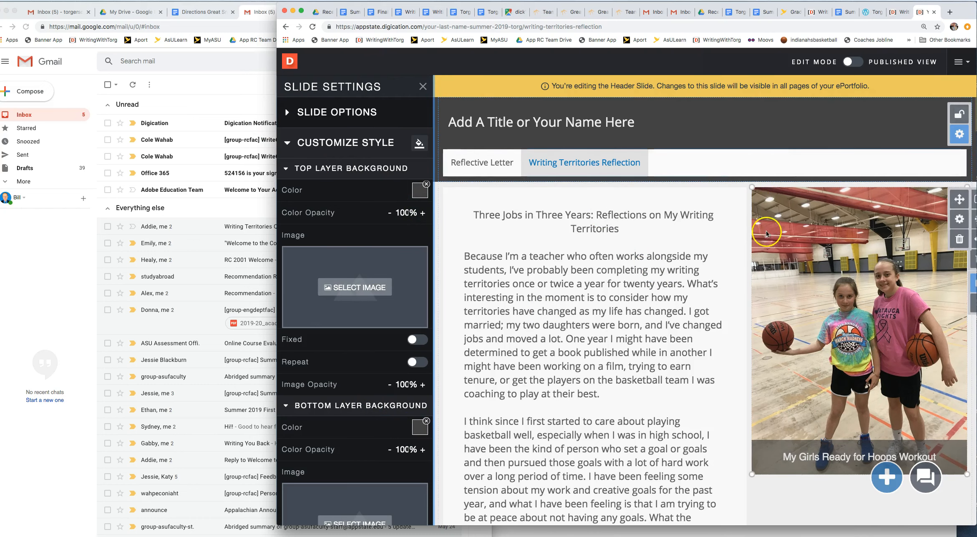
{"action": "left_click", "coordinate": [421, 87]}
Examine the style settings of the header's page navigation and of the reflection's text block.
{"action": "mouse_move", "coordinate": [842, 171]}
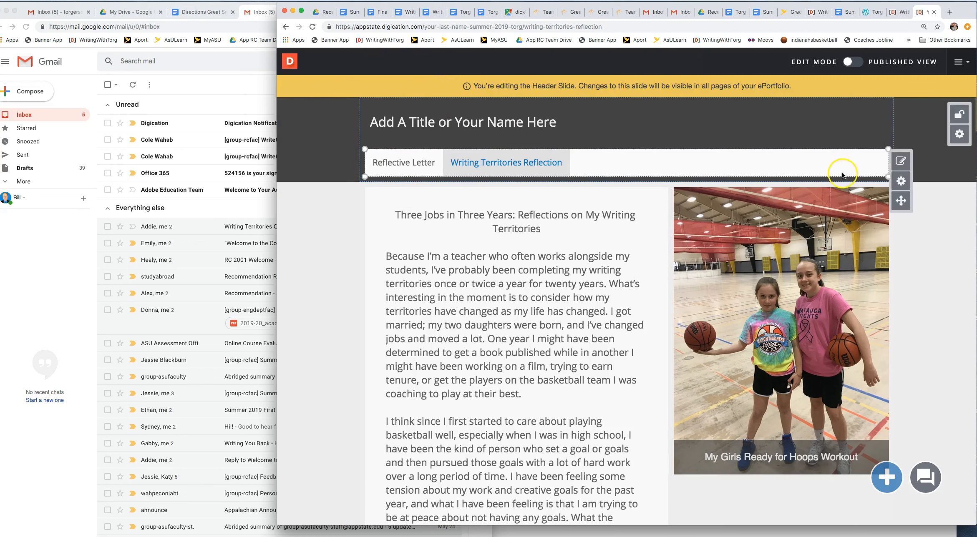
{"action": "left_click", "coordinate": [900, 184]}
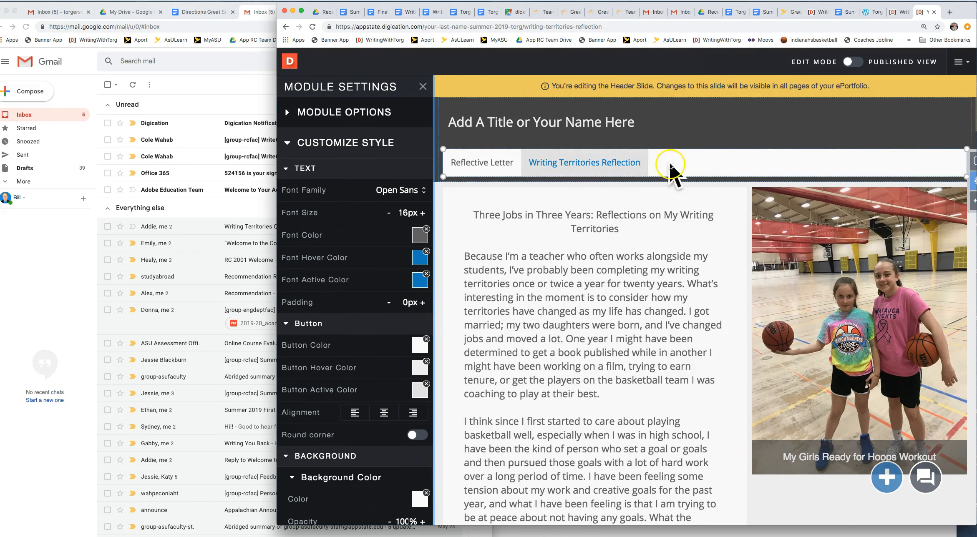
{"action": "left_click", "coordinate": [423, 87]}
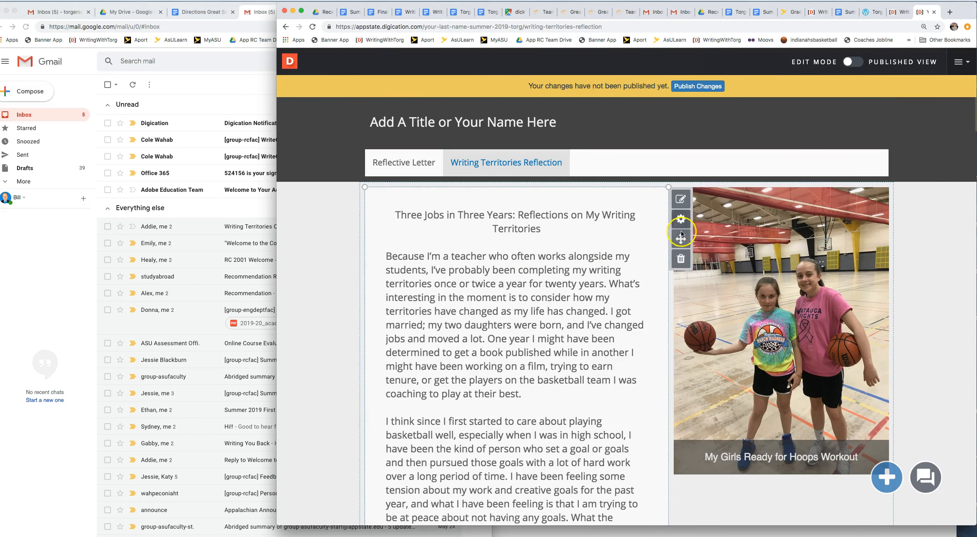
{"action": "left_click", "coordinate": [681, 221]}
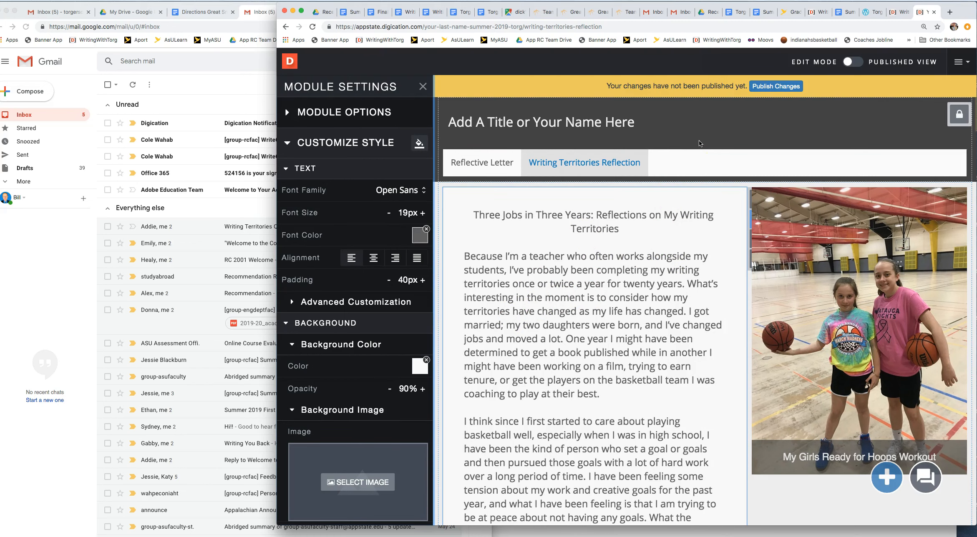
{"action": "left_click", "coordinate": [423, 87]}
Publish all pages of the ePortfolio, including the draft Writing Territories Reflection page.
{"action": "scroll", "coordinate": [530, 350], "scroll_direction": "down", "scroll_amount": 5}
{"action": "scroll", "coordinate": [531, 346], "scroll_direction": "down", "scroll_amount": 15}
{"action": "scroll", "coordinate": [531, 346], "scroll_direction": "up", "scroll_amount": 20}
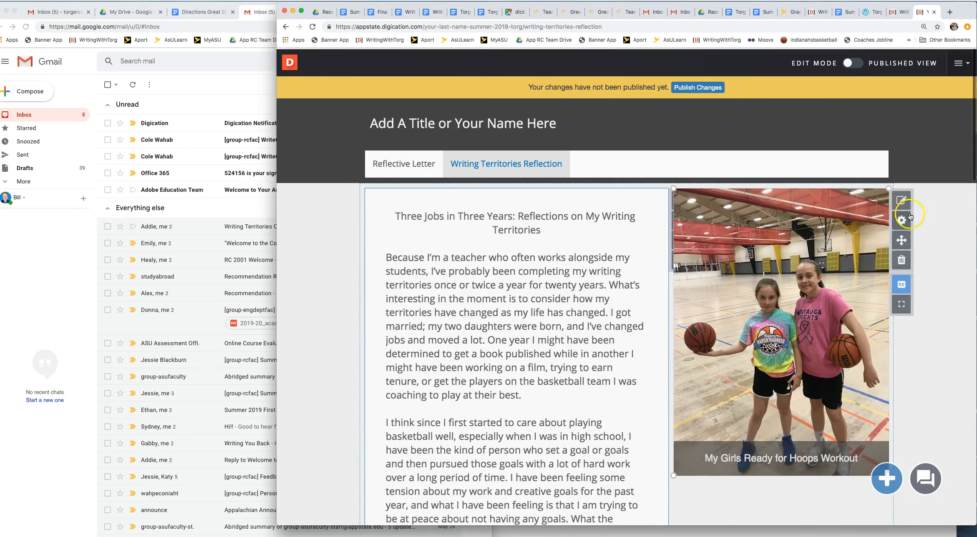
{"action": "left_click", "coordinate": [969, 65]}
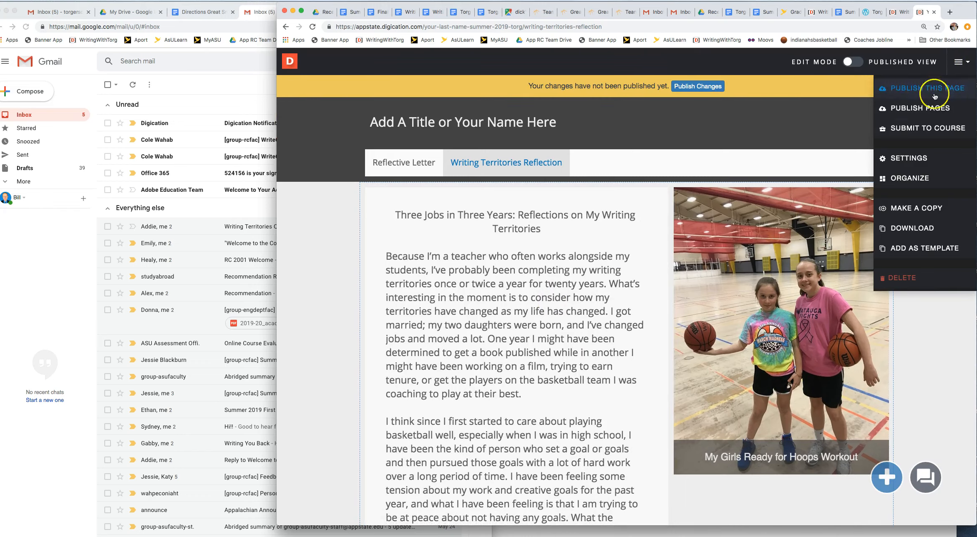
{"action": "left_click", "coordinate": [924, 108]}
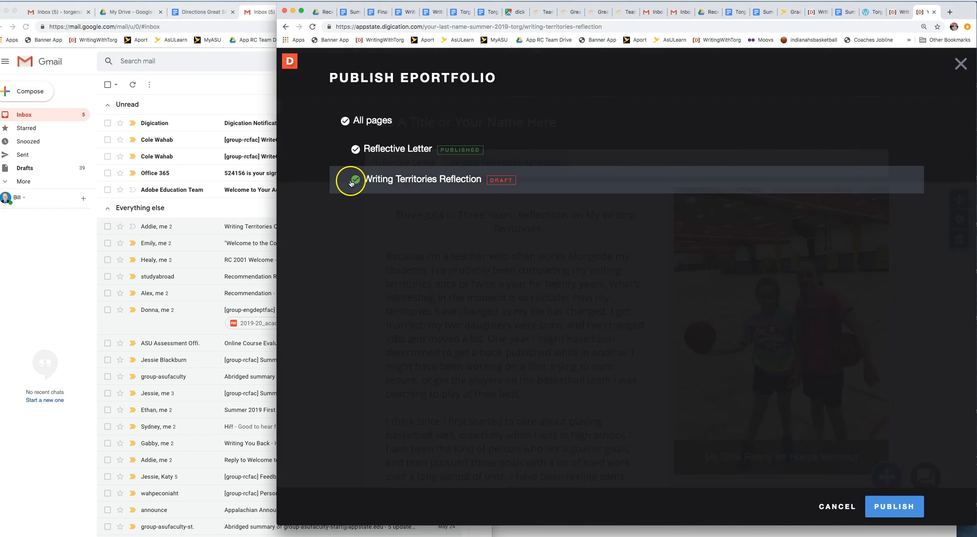
{"action": "left_click", "coordinate": [899, 512]}
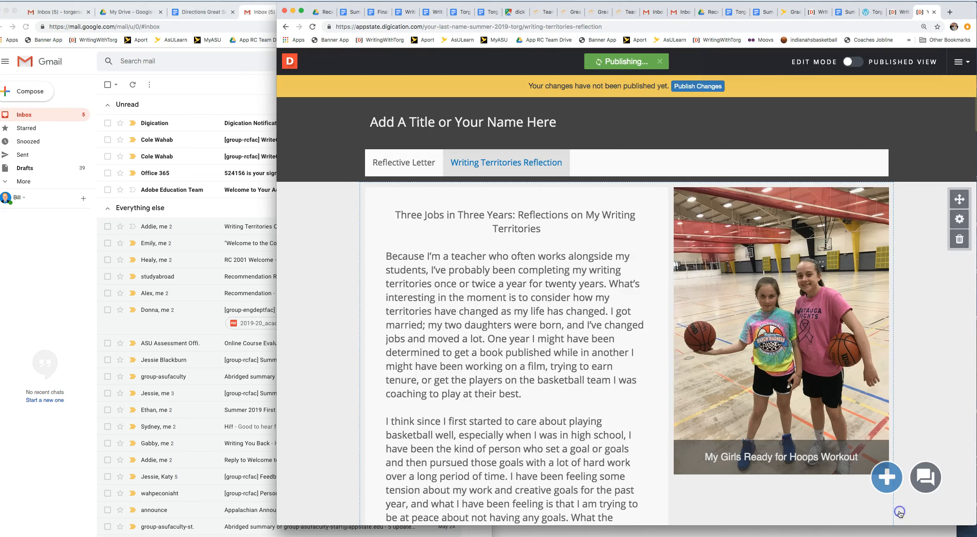
Highlight the Writing Territories Reflection page's full web address, and return to the page's text block.
{"action": "left_click", "coordinate": [583, 27]}
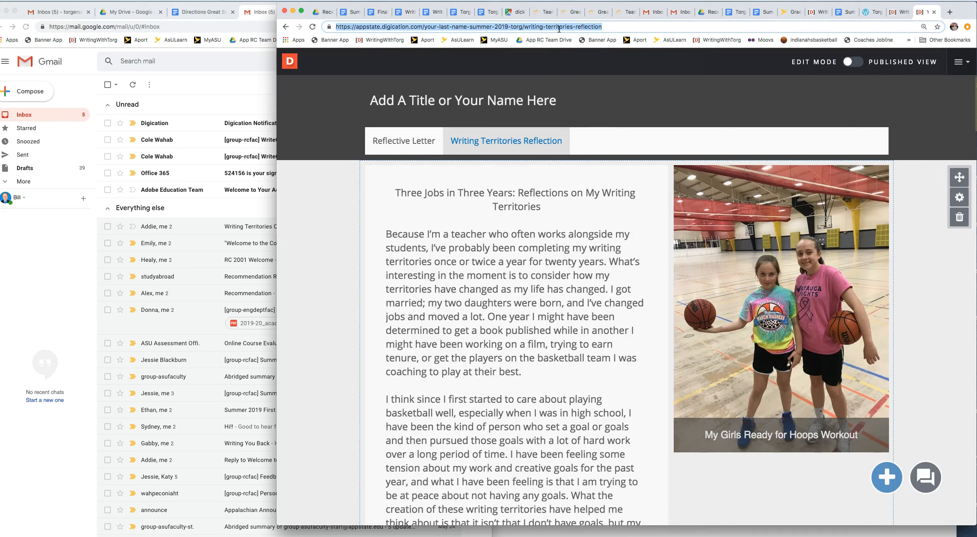
{"action": "left_click", "coordinate": [620, 299]}
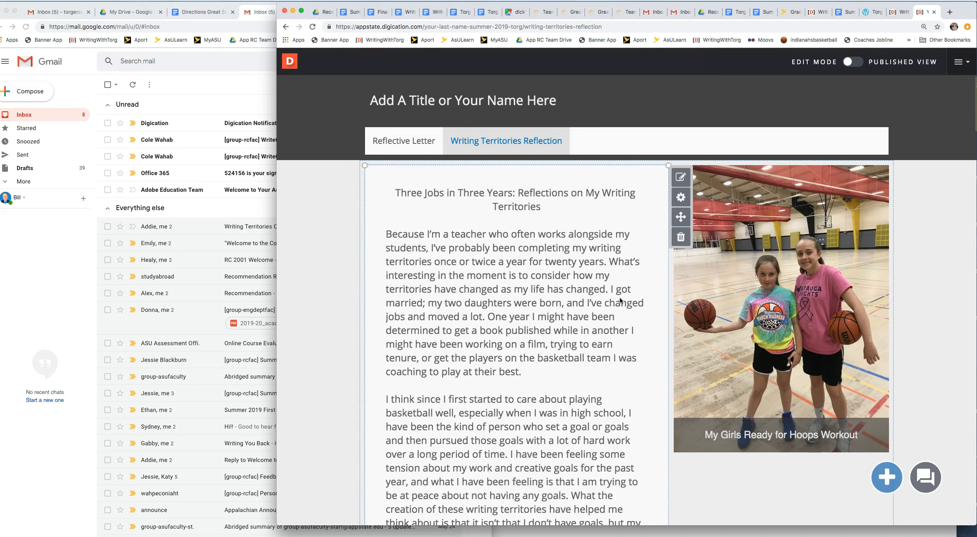
{"action": "left_click", "coordinate": [588, 415]}
{"action": "left_click", "coordinate": [589, 415]}
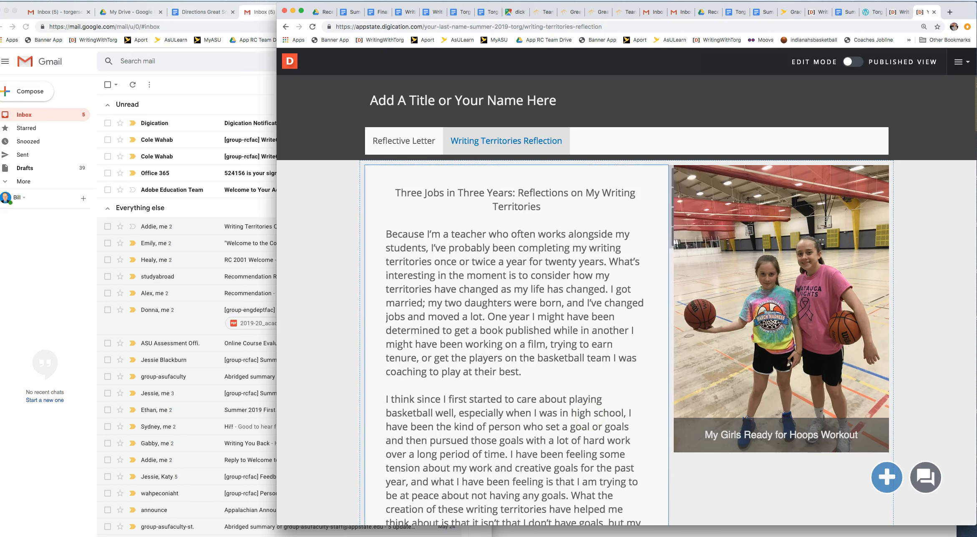